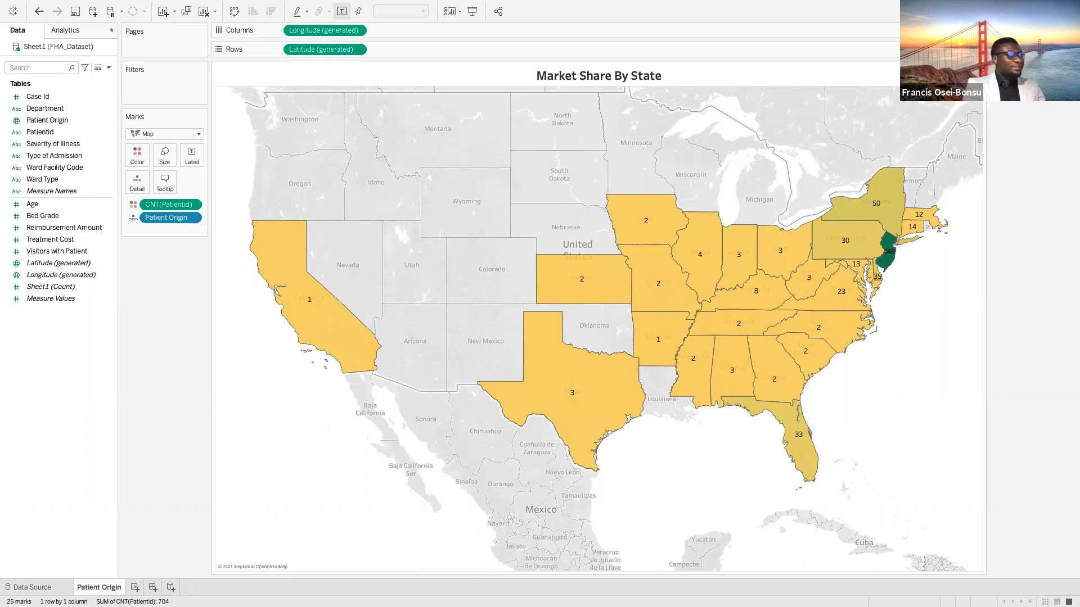
# Create a new worksheet and add the Department field to its rows
pyautogui.click(135, 588)
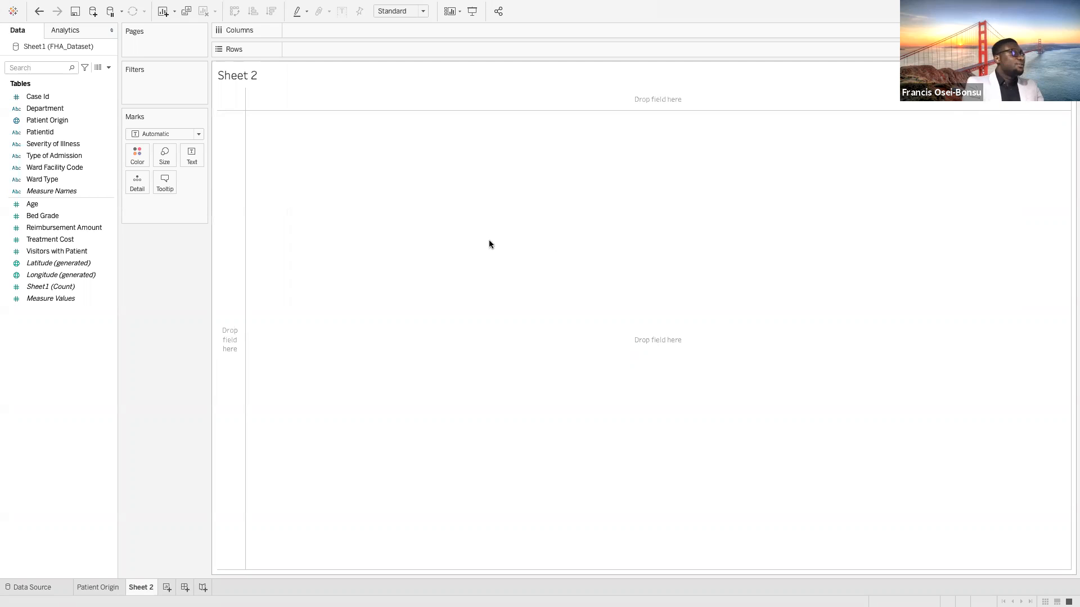
pyautogui.click(52, 108)
pyautogui.moveTo(52, 109); pyautogui.dragTo(318, 49)
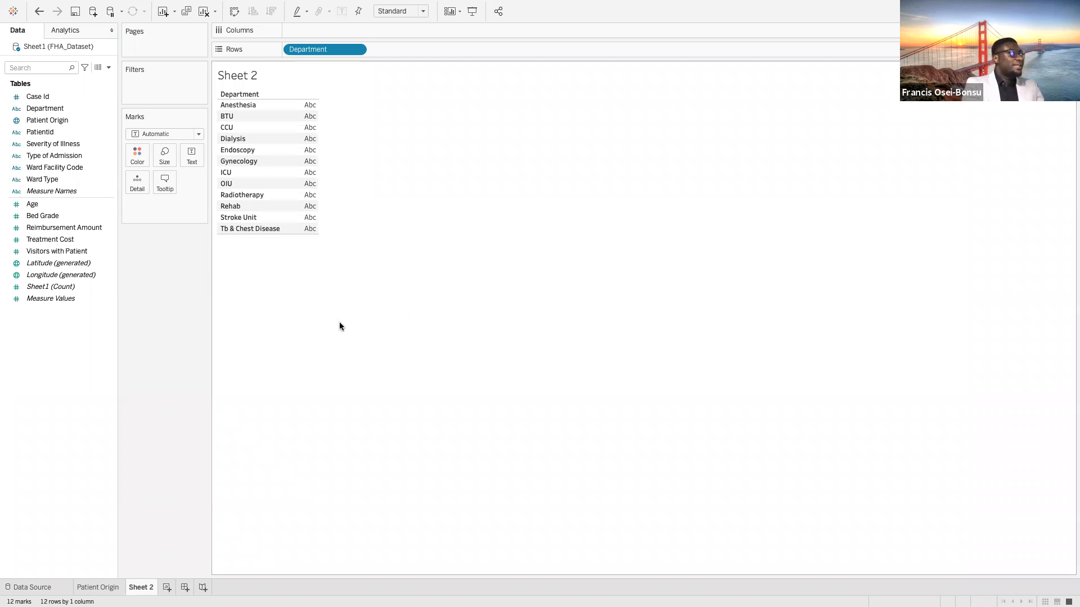
# Add the Patientid field to the columns and aggregate it as a Count measure
pyautogui.click(52, 132)
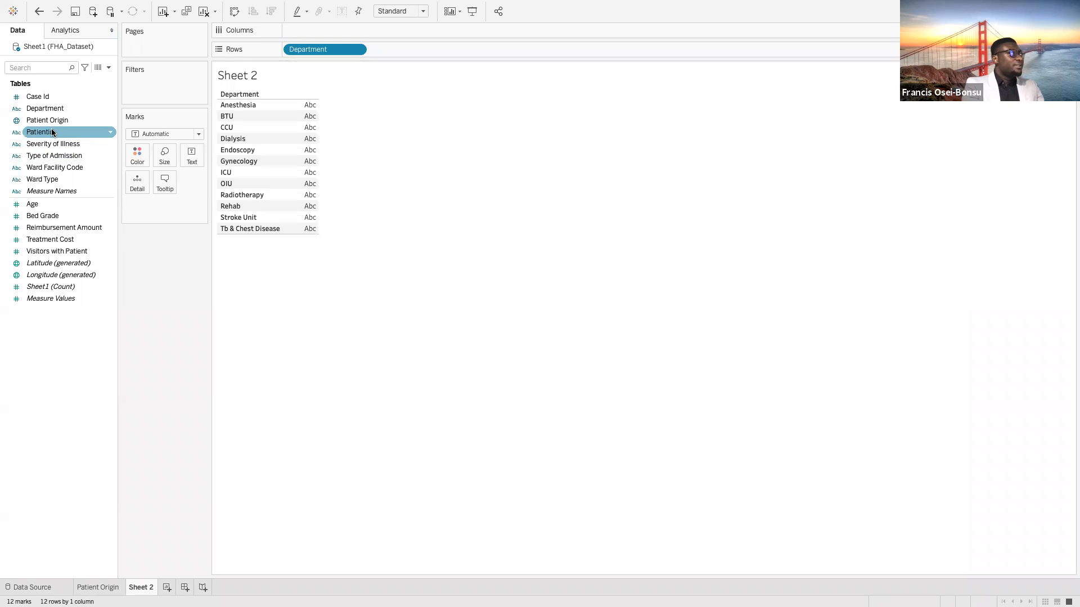
pyautogui.click(52, 132)
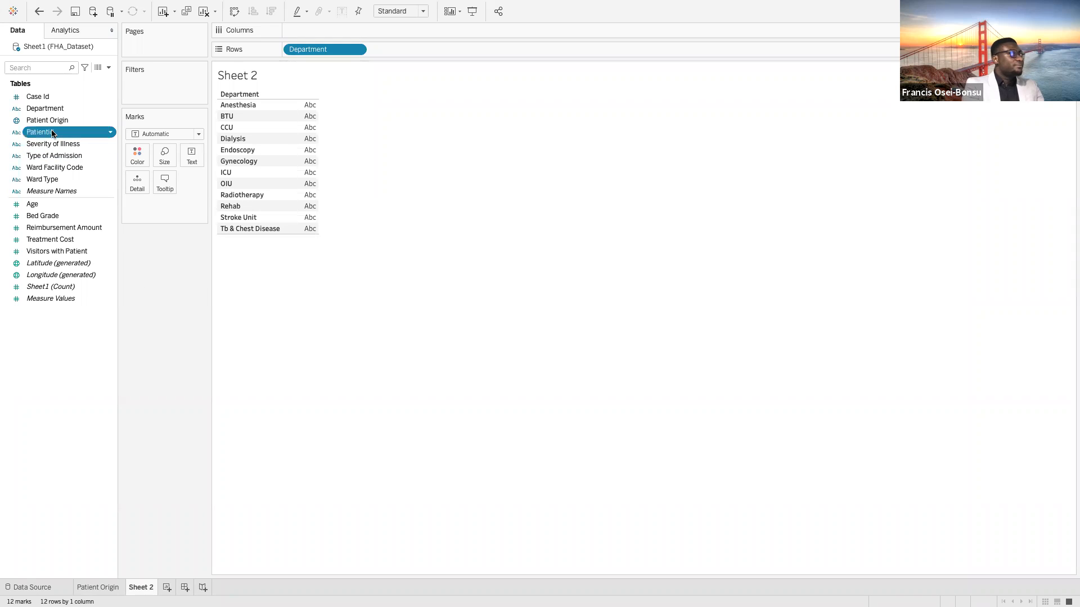
pyautogui.click(53, 133)
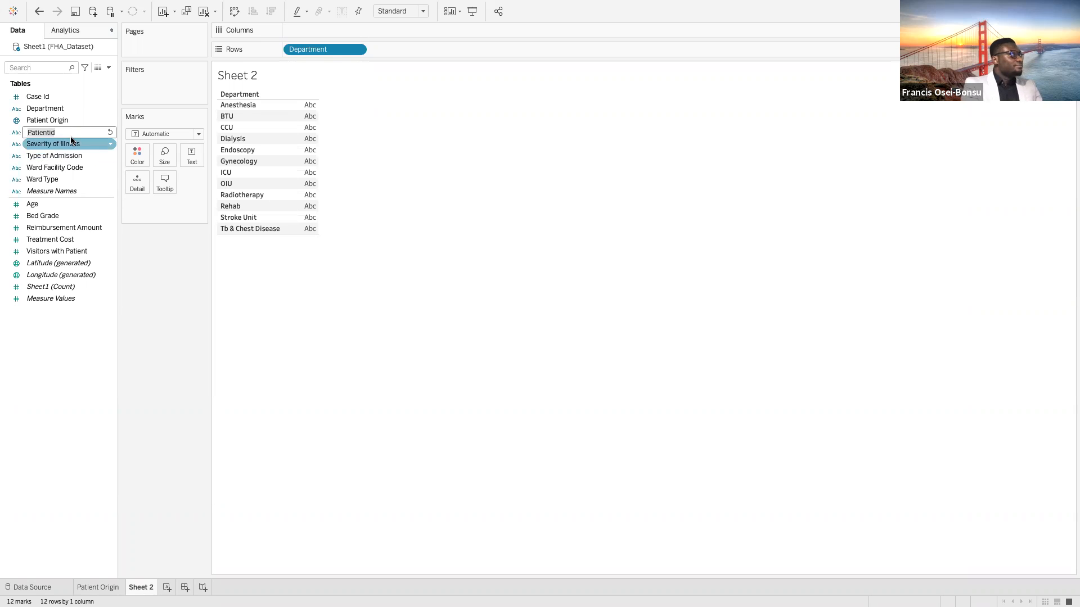
pyautogui.press('Return')
pyautogui.moveTo(58, 134); pyautogui.dragTo(325, 29)
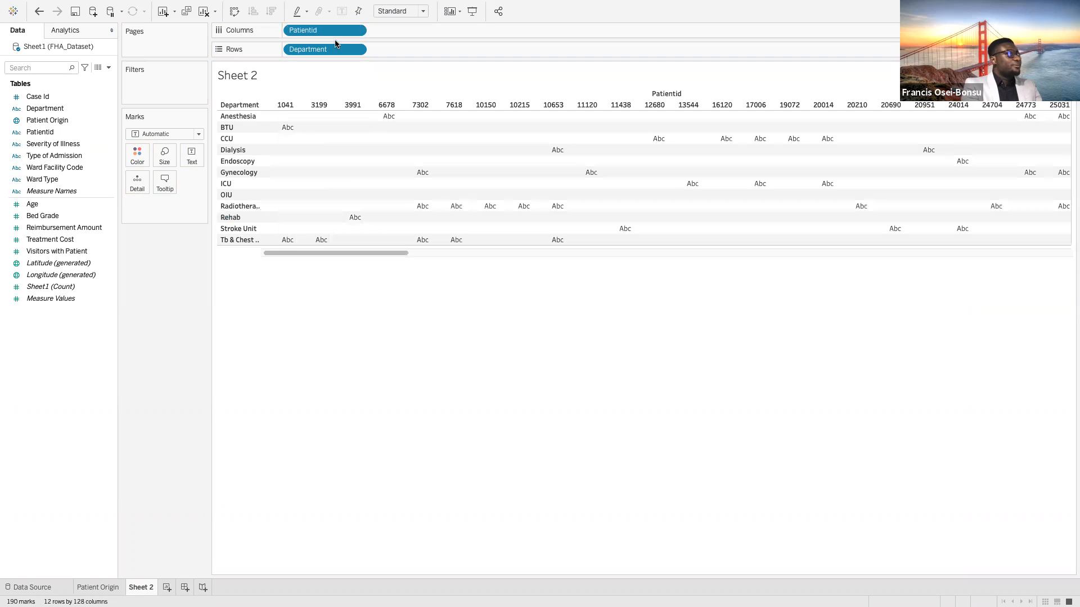
pyautogui.click(358, 31)
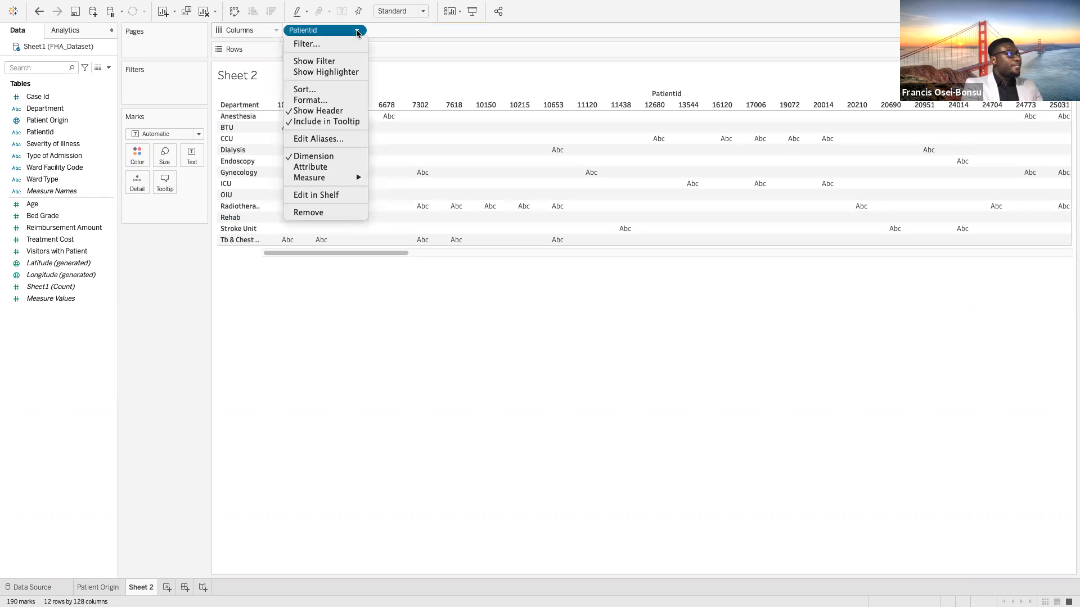
pyautogui.moveTo(342, 180)
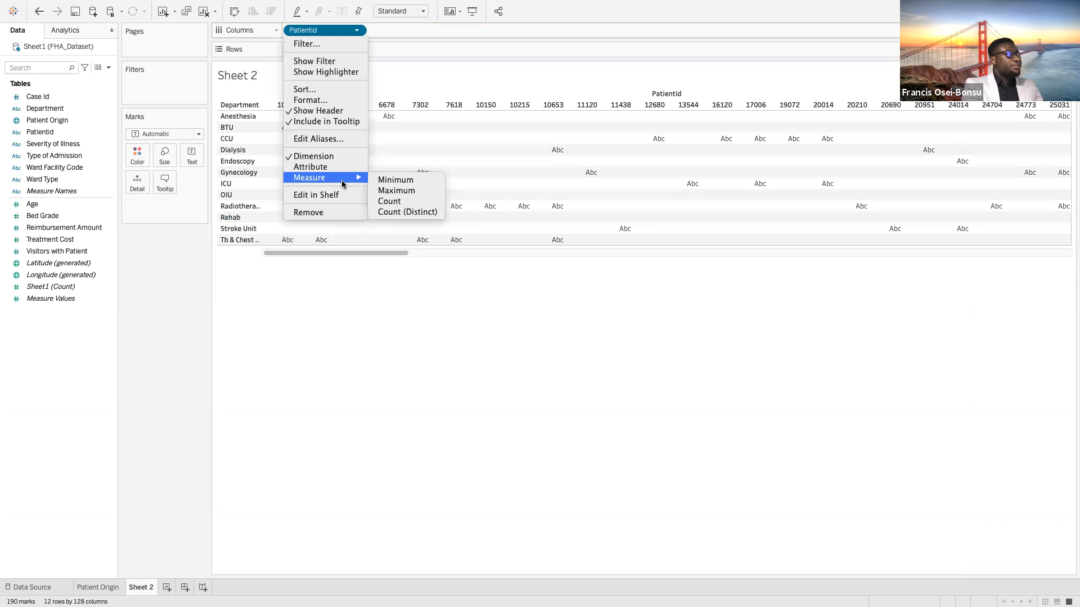
pyautogui.click(406, 202)
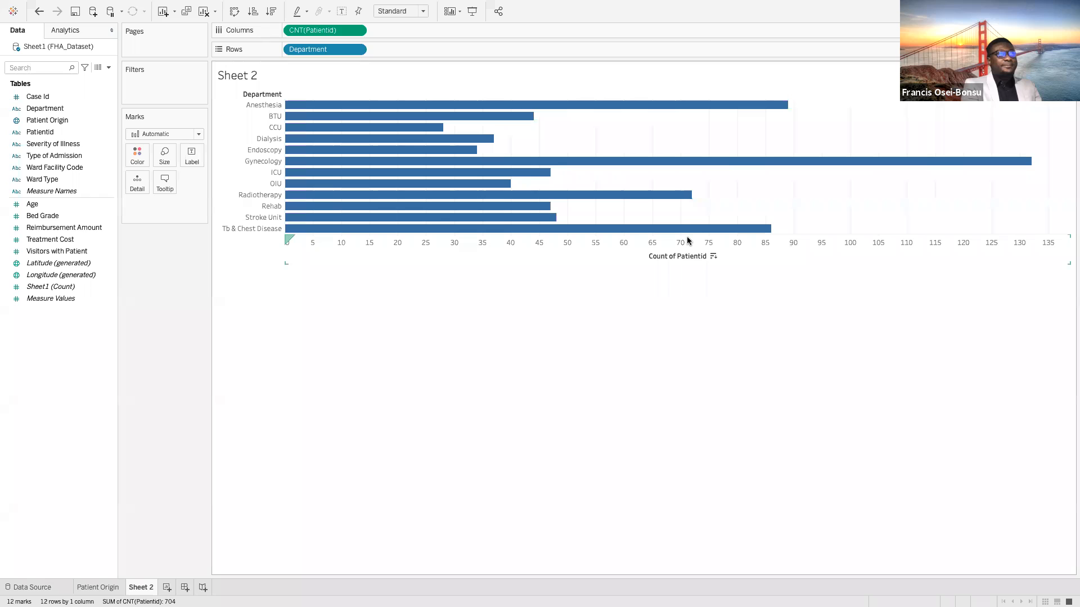
# Show mark labels on the bars and set their font to Tableau Medium, size 10
pyautogui.click(192, 156)
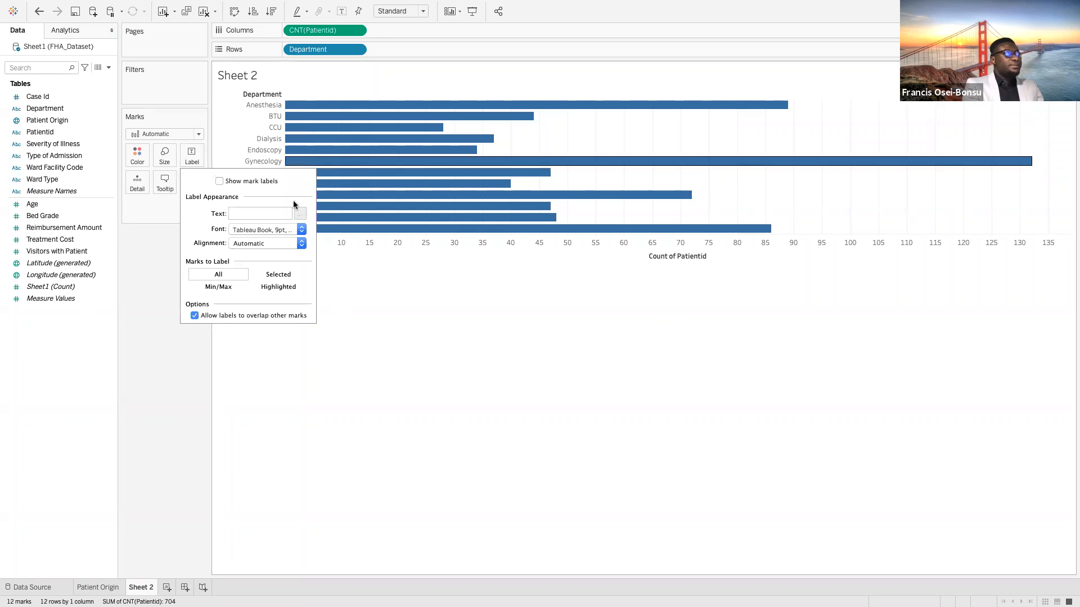
pyautogui.click(220, 180)
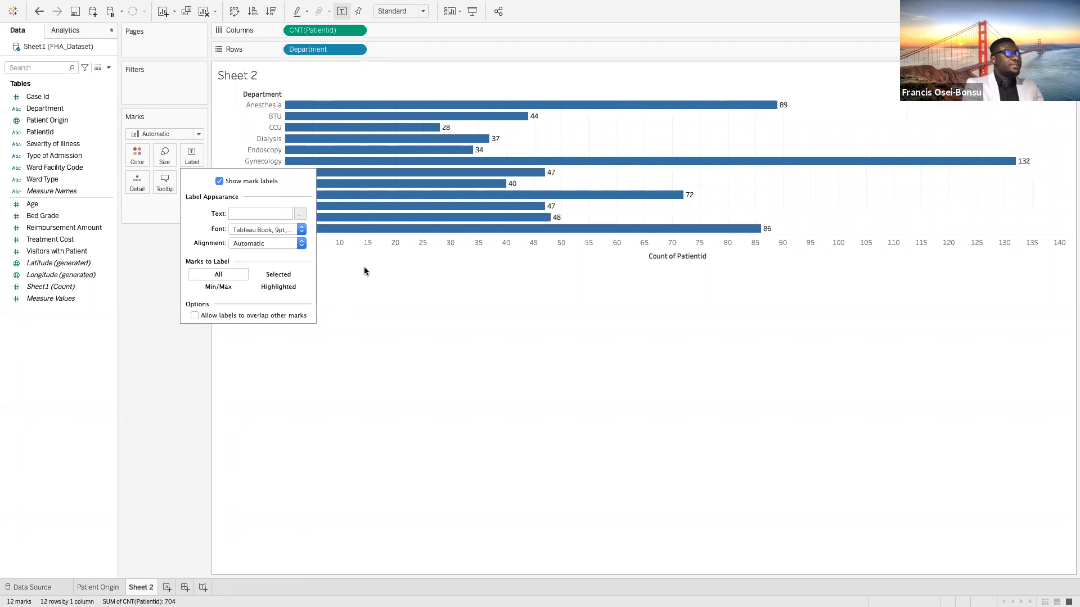
pyautogui.click(301, 230)
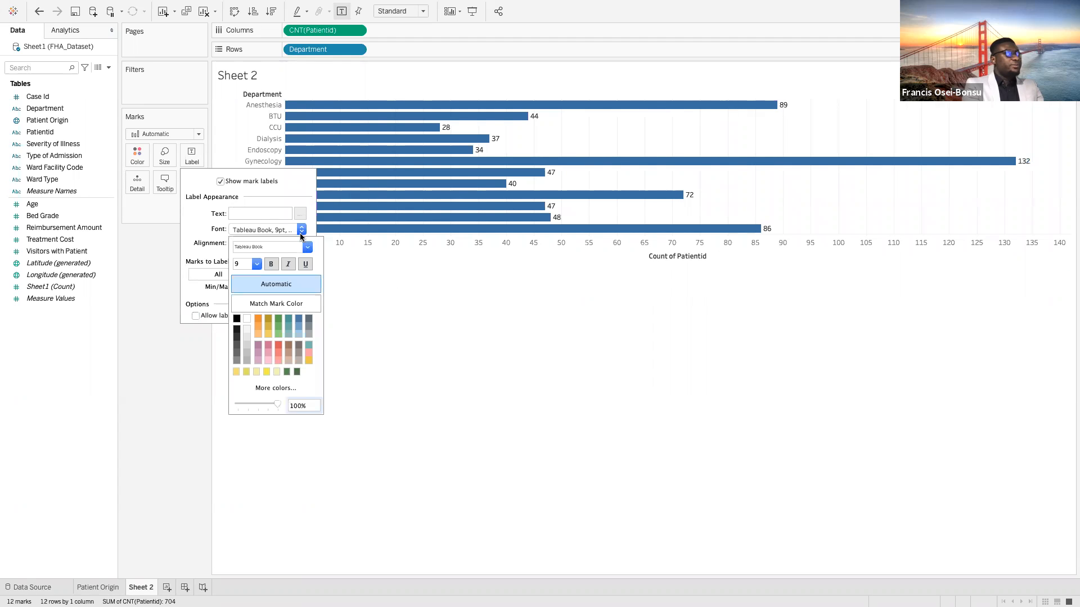
pyautogui.click(307, 247)
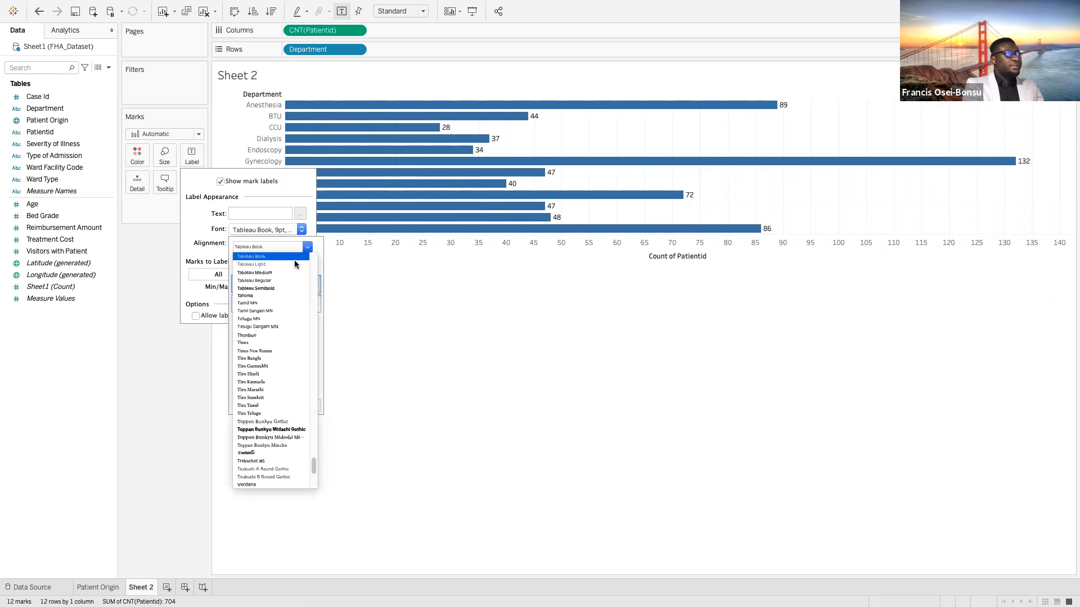
pyautogui.click(283, 273)
pyautogui.click(256, 263)
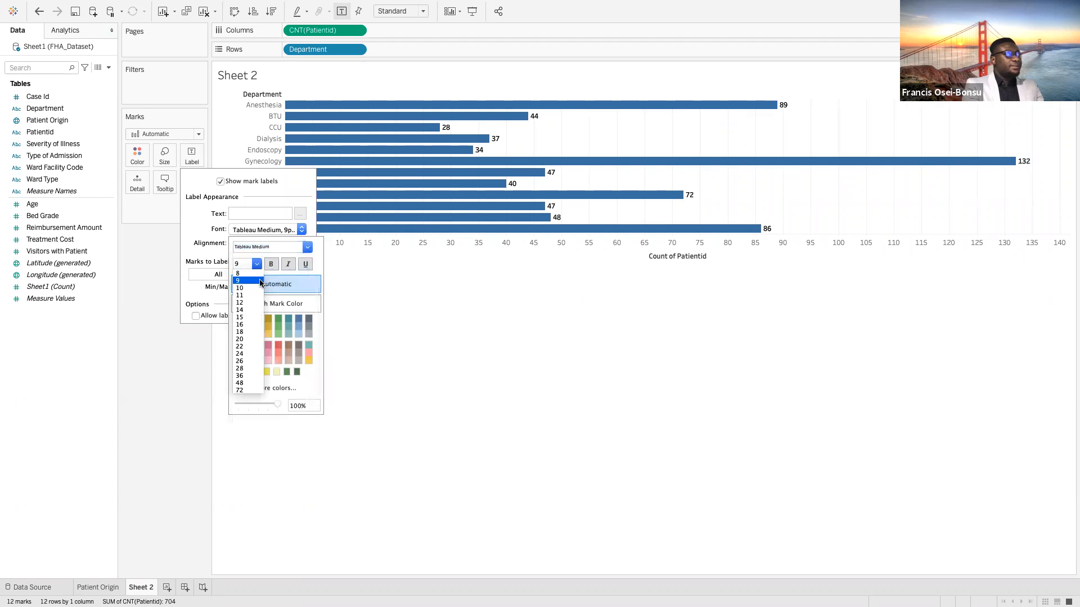
pyautogui.click(256, 288)
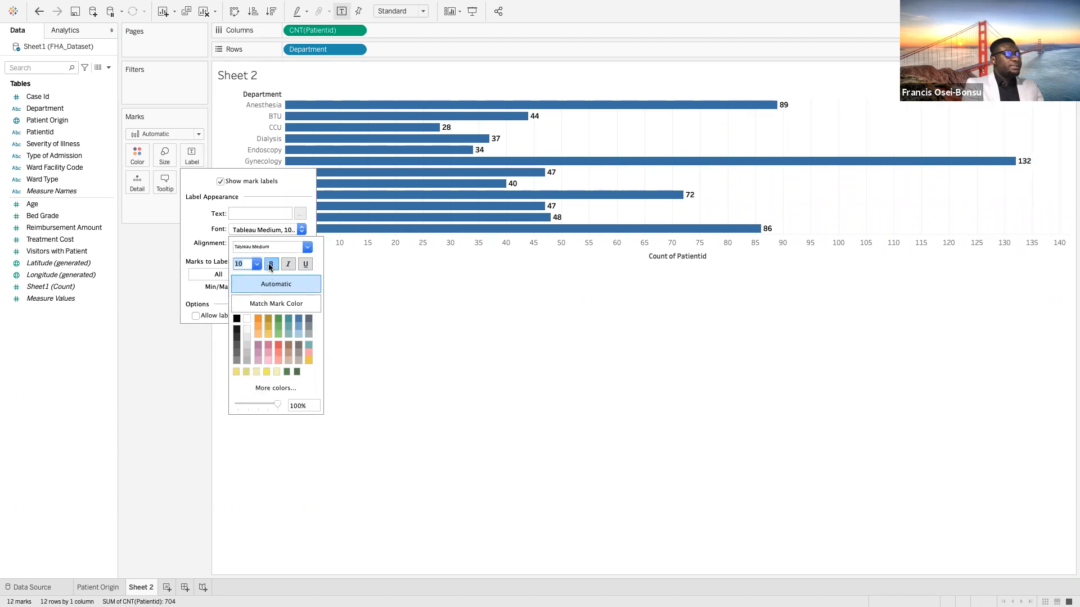
pyautogui.click(423, 274)
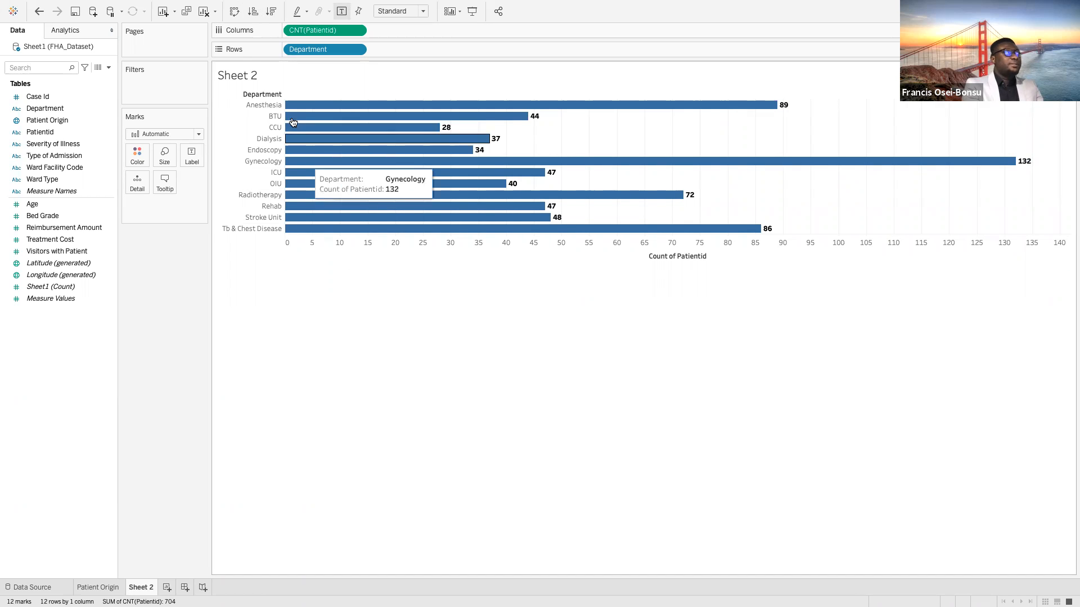
# Sort the departments in descending order of patient count and hide the Count of Patientid axis header
pyautogui.click(271, 12)
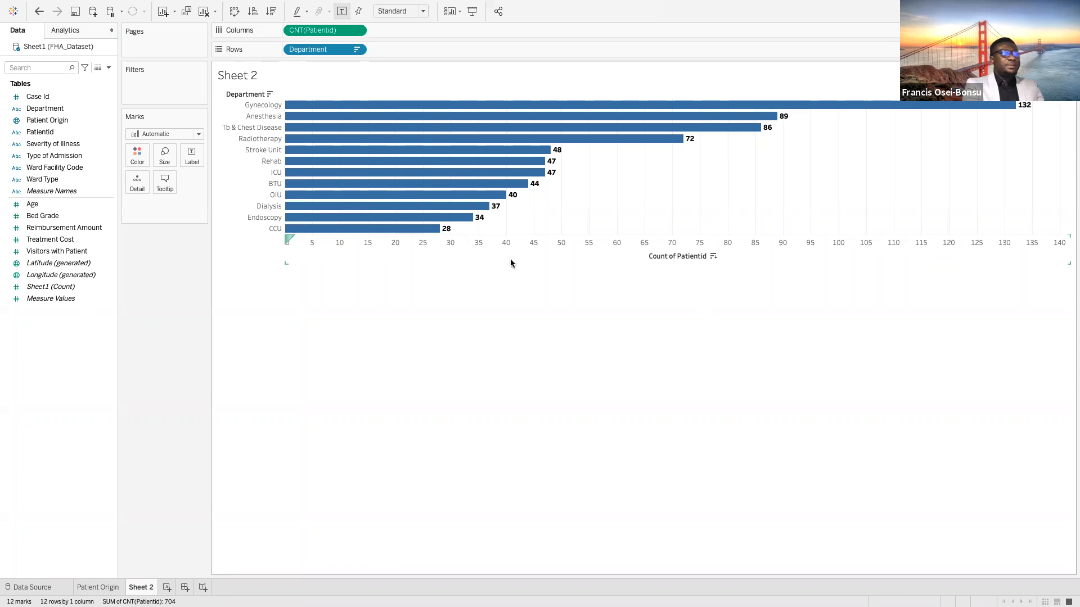
pyautogui.rightClick(636, 250)
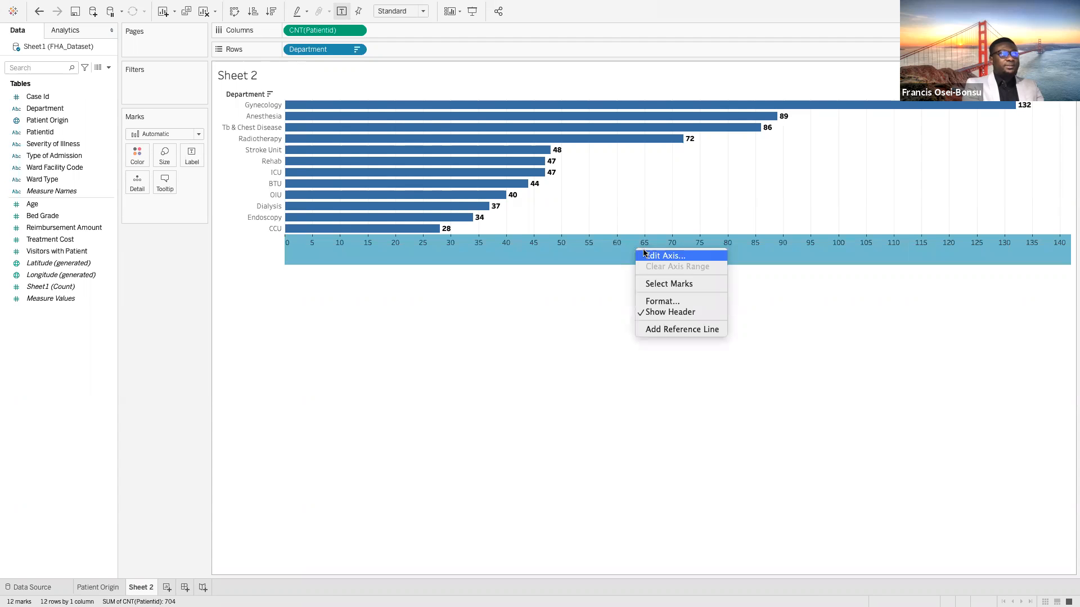
pyautogui.click(646, 314)
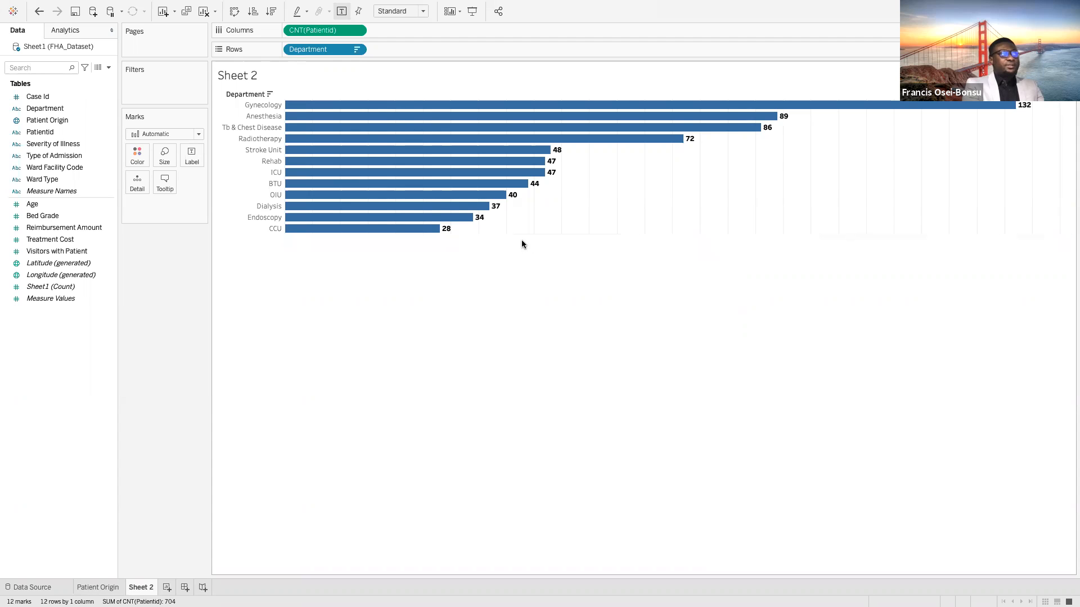
# Make the chart rows slightly taller and color the bars by Type of Admission
pyautogui.moveTo(523, 234); pyautogui.dragTo(522, 262)
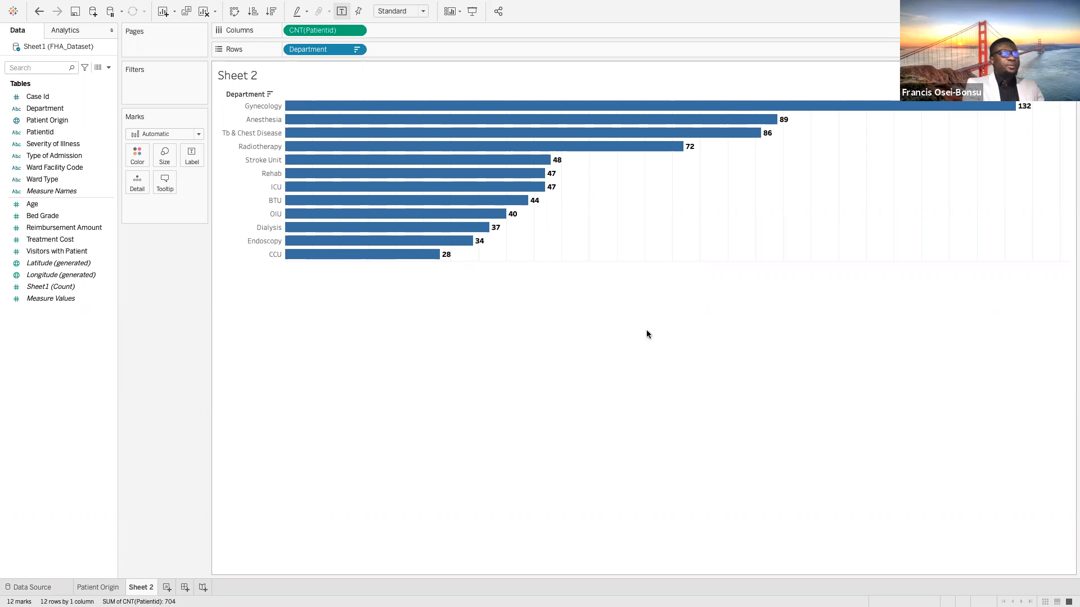
pyautogui.click(39, 156)
pyautogui.moveTo(40, 157); pyautogui.dragTo(135, 153)
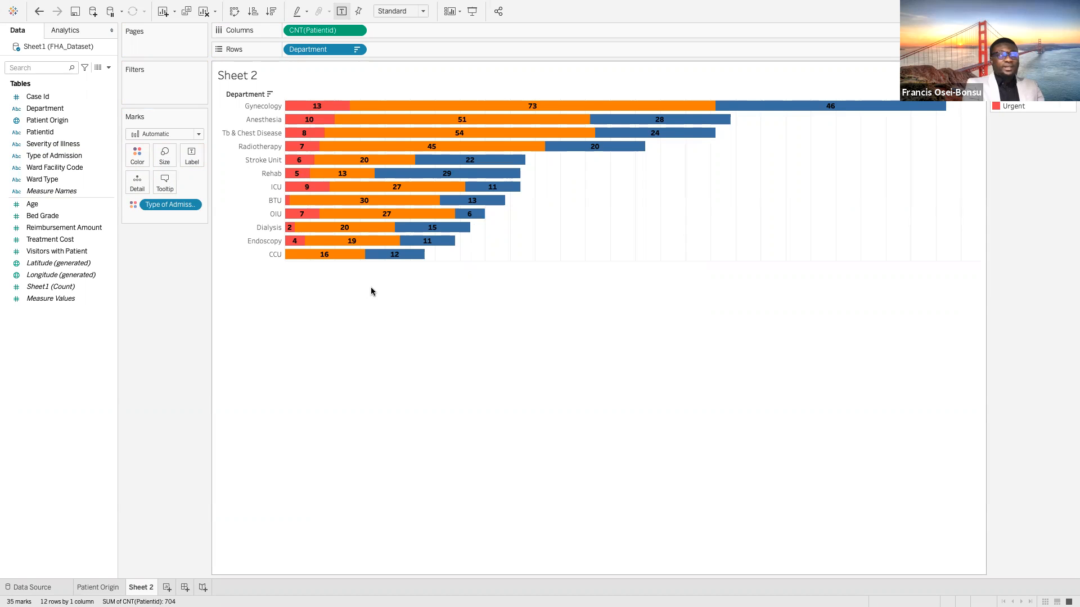
# Recolor the admission types from the Tableau 20 palette: Emergency red, Trauma yellow and Urgent light teal
pyautogui.click(137, 155)
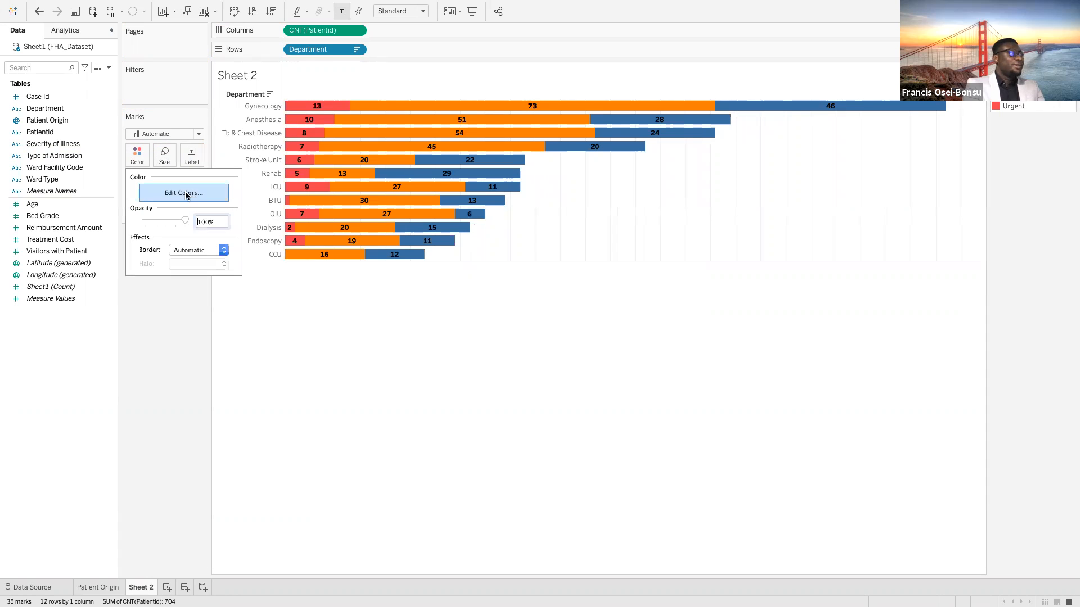
pyautogui.click(180, 194)
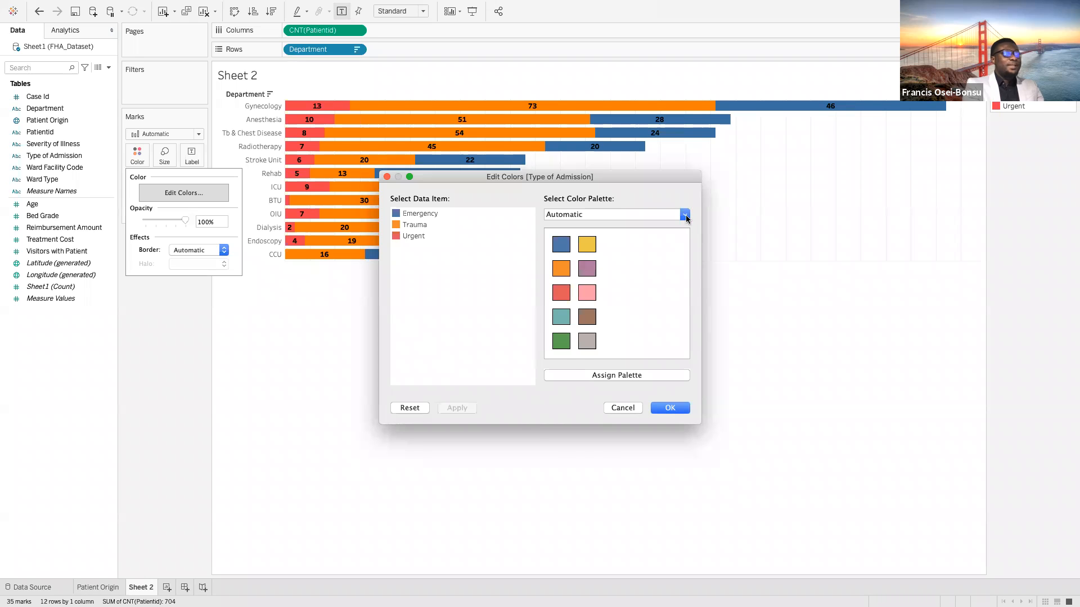
pyautogui.click(685, 214)
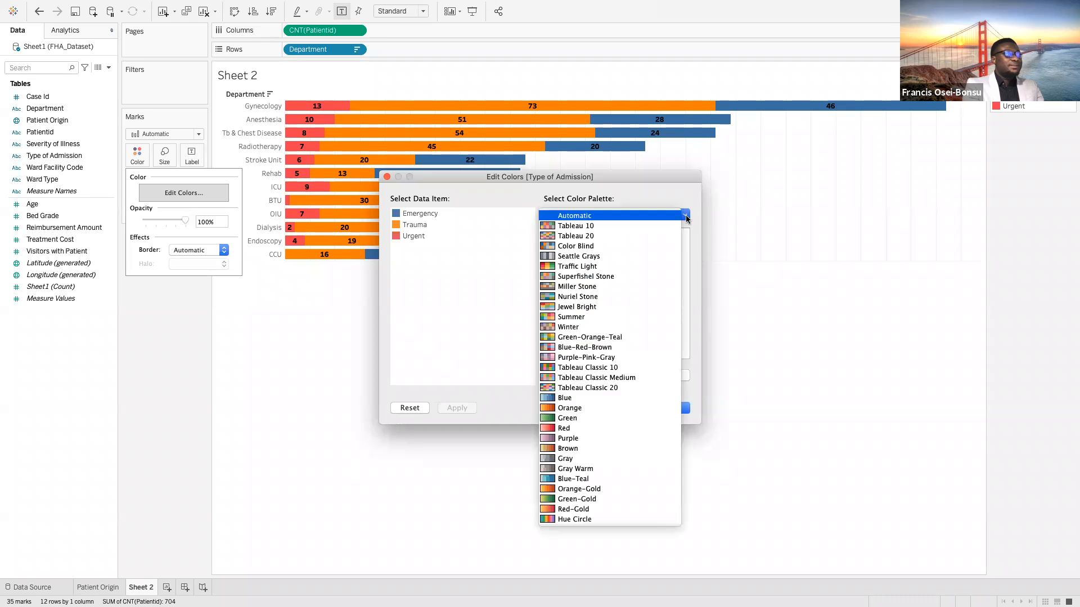
pyautogui.click(591, 236)
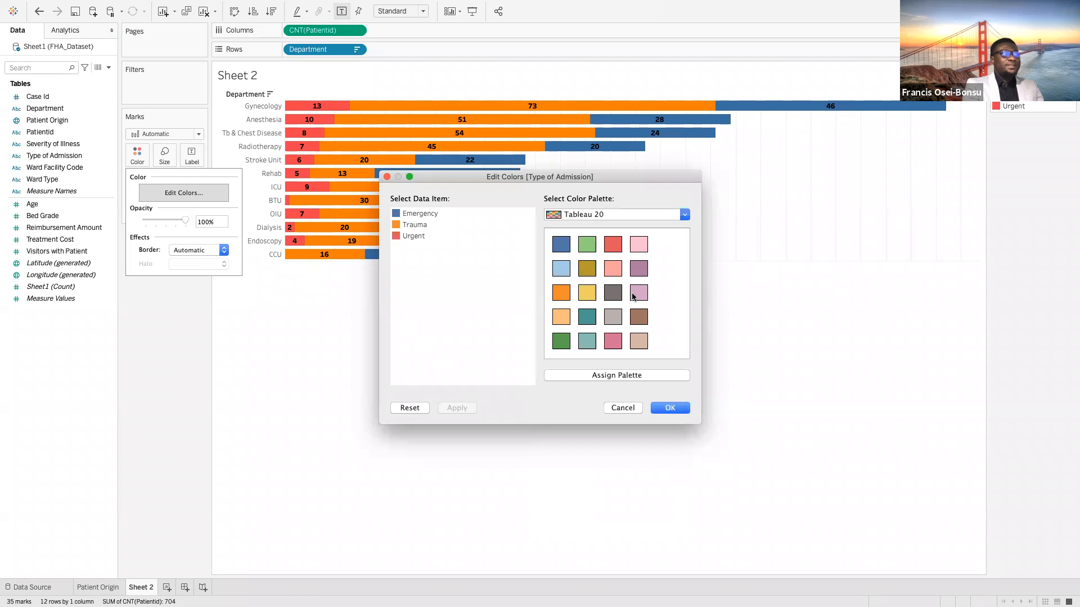
pyautogui.click(416, 213)
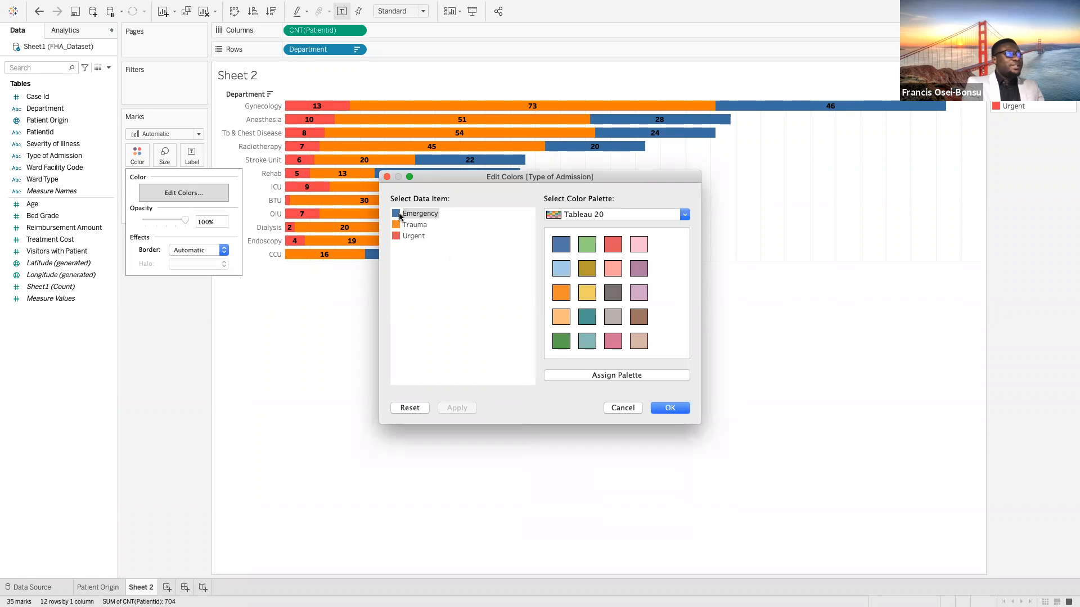
pyautogui.click(612, 244)
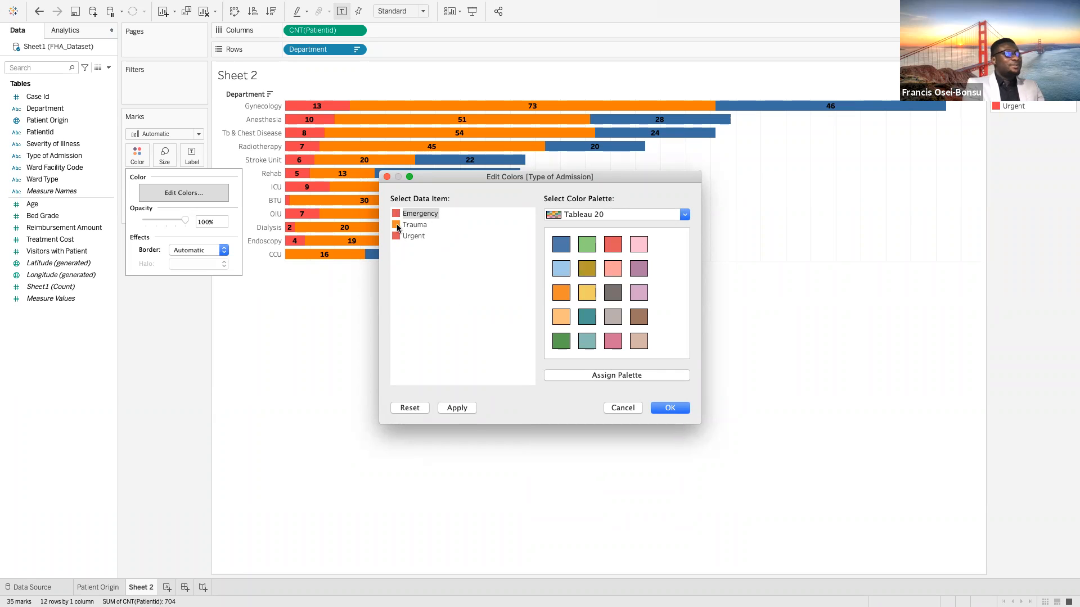
pyautogui.click(397, 227)
pyautogui.click(587, 292)
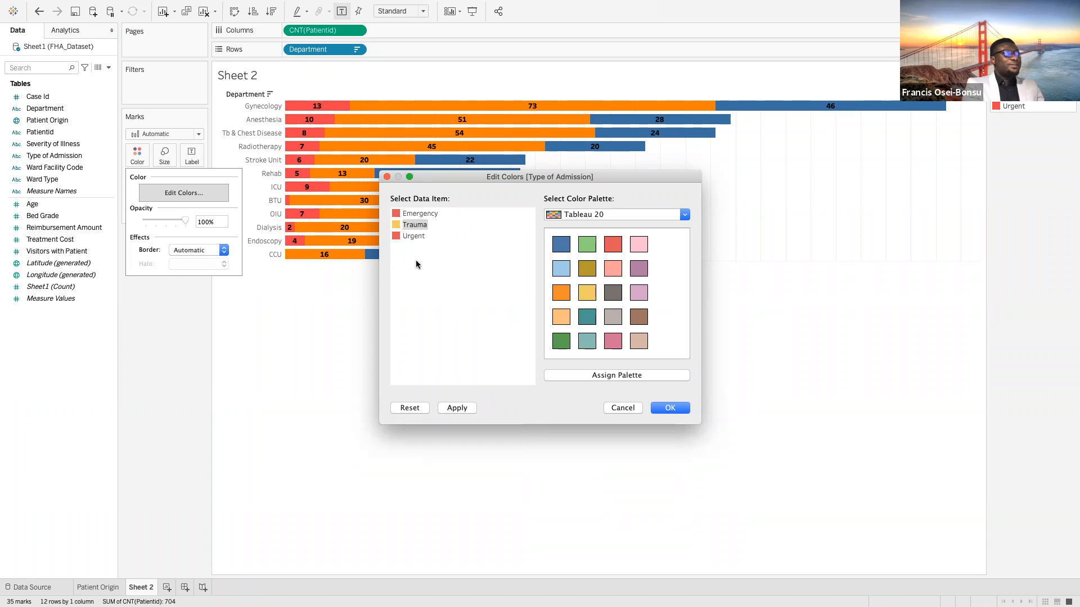
pyautogui.click(399, 236)
pyautogui.click(586, 341)
pyautogui.click(669, 410)
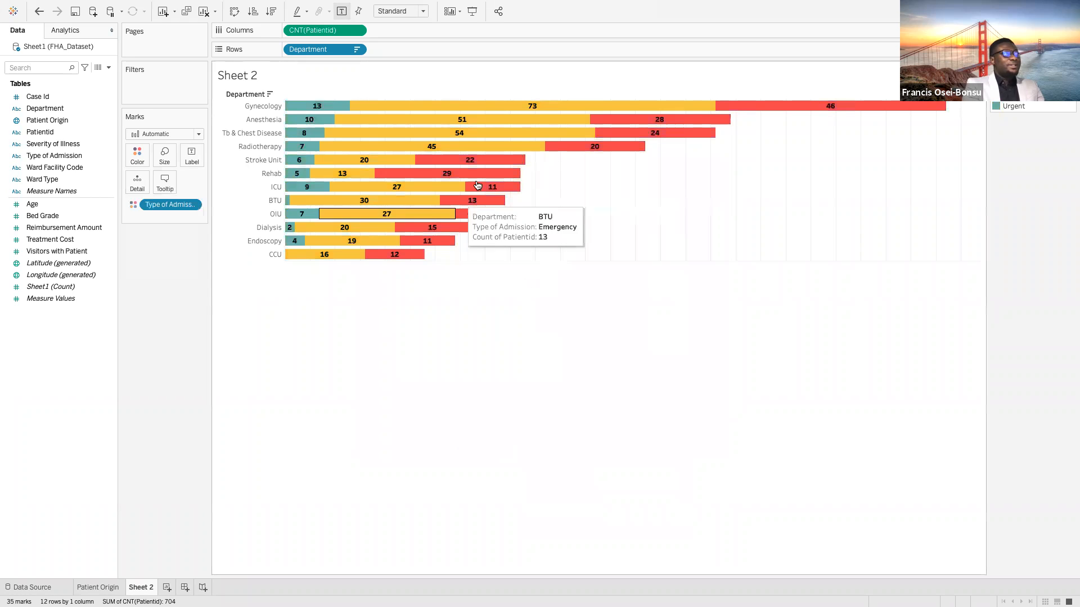
# Reduce the bar color opacity to 74%
pyautogui.click(137, 163)
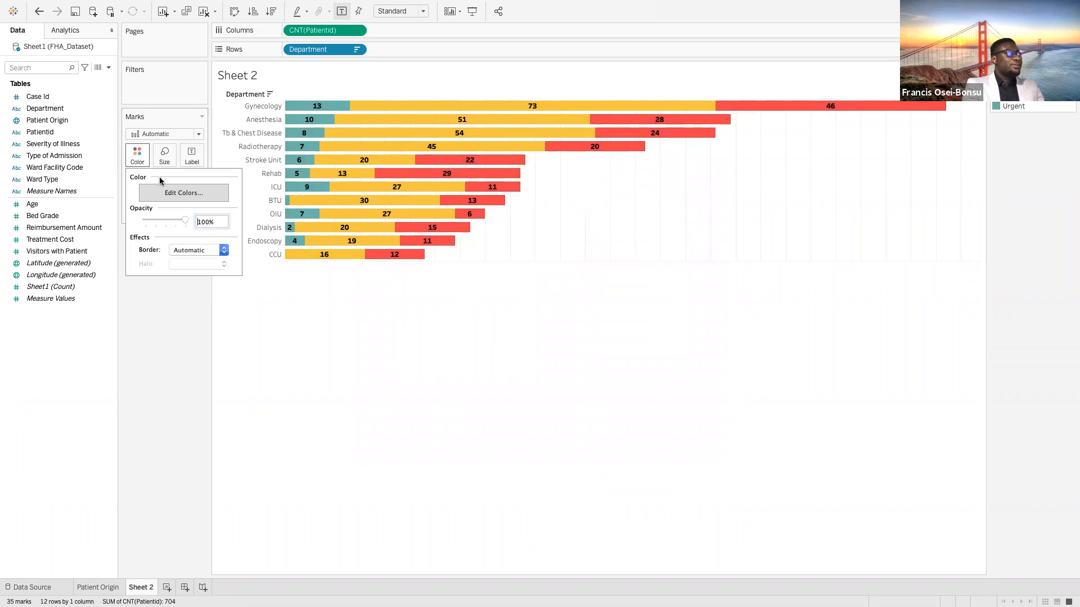
pyautogui.moveTo(186, 224); pyautogui.dragTo(171, 223)
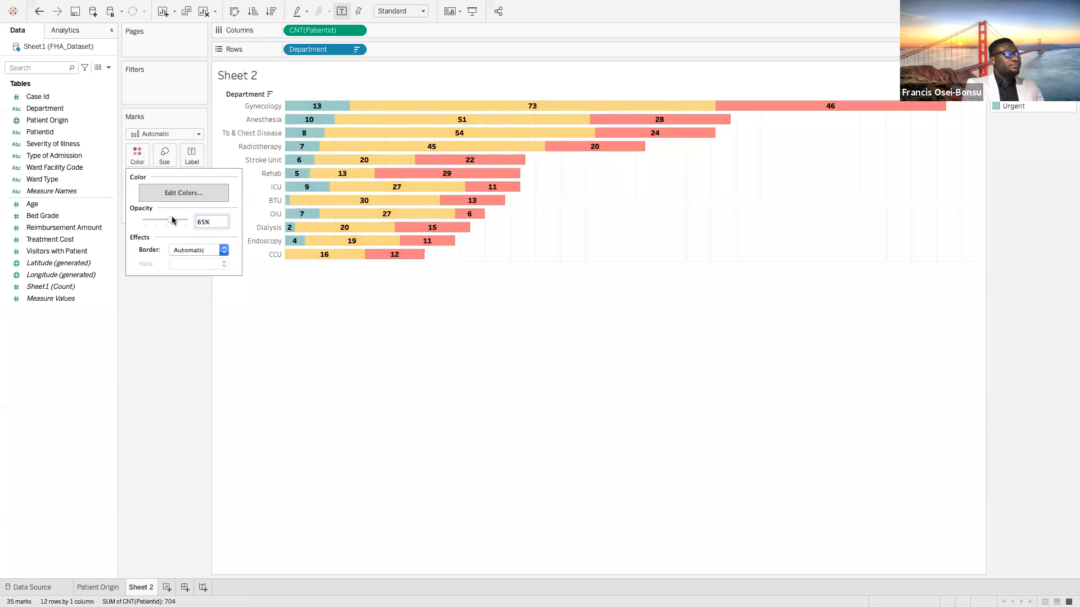
pyautogui.click(303, 295)
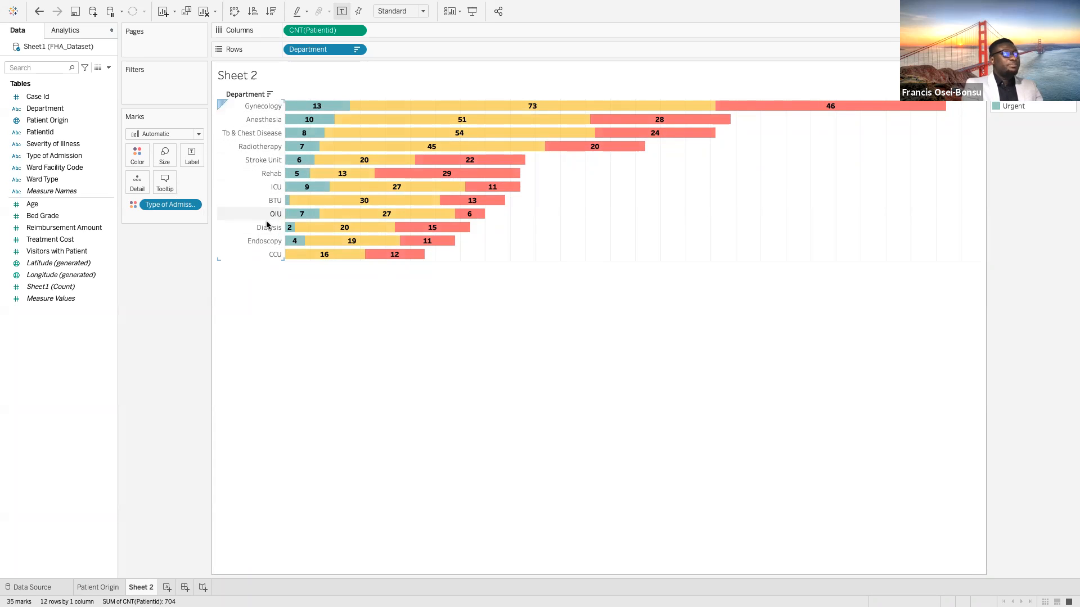
# Hide the Department field label above the chart's row headers
pyautogui.rightClick(249, 95)
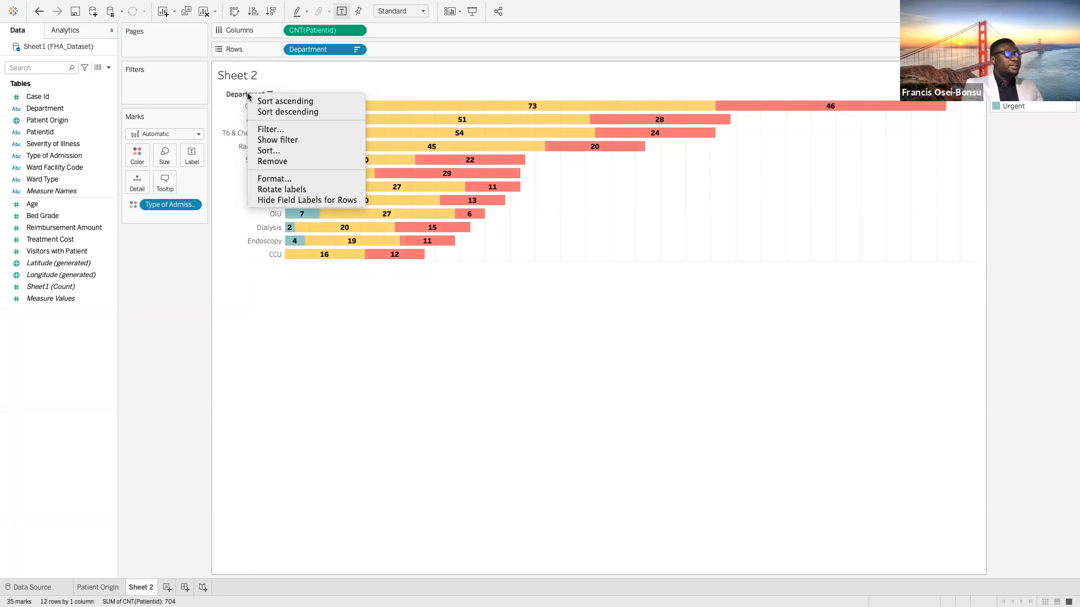
pyautogui.click(292, 200)
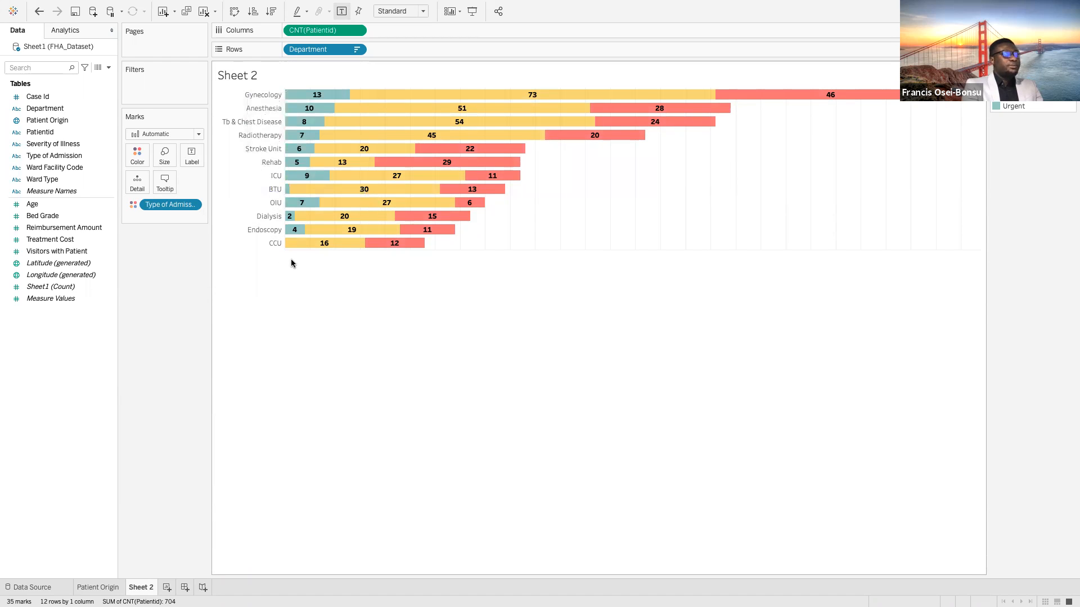
# Format the Department row headers in bold Tableau Medium, size 10
pyautogui.rightClick(252, 100)
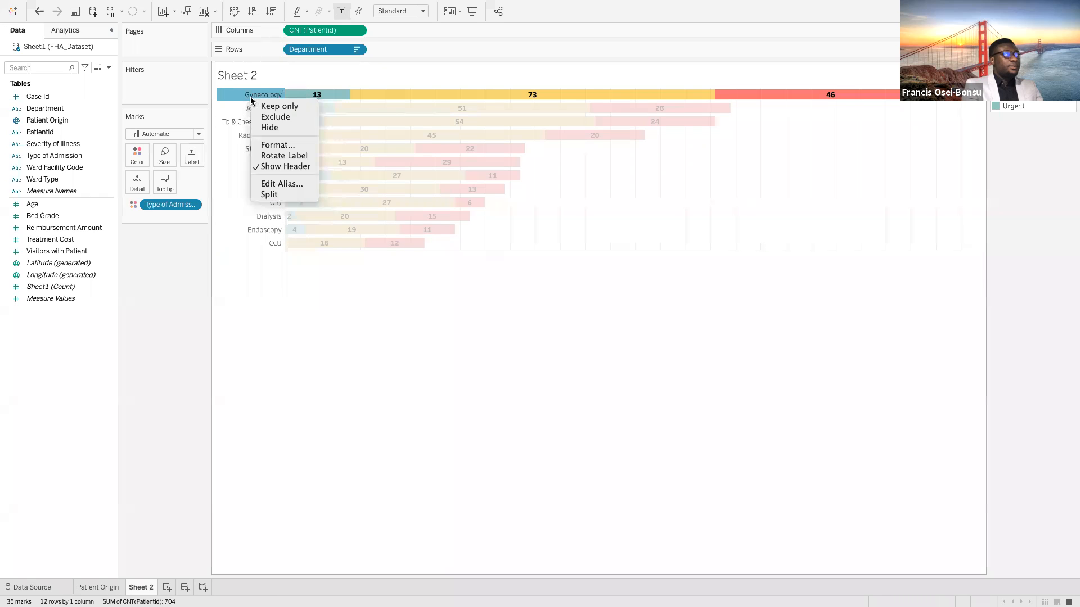
pyautogui.click(275, 146)
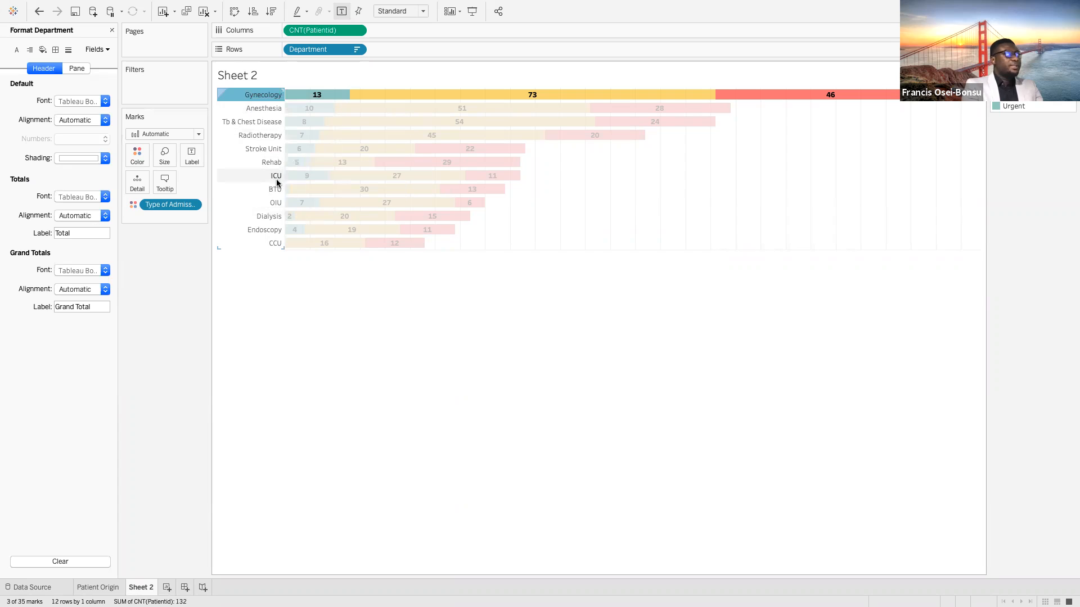
pyautogui.click(102, 101)
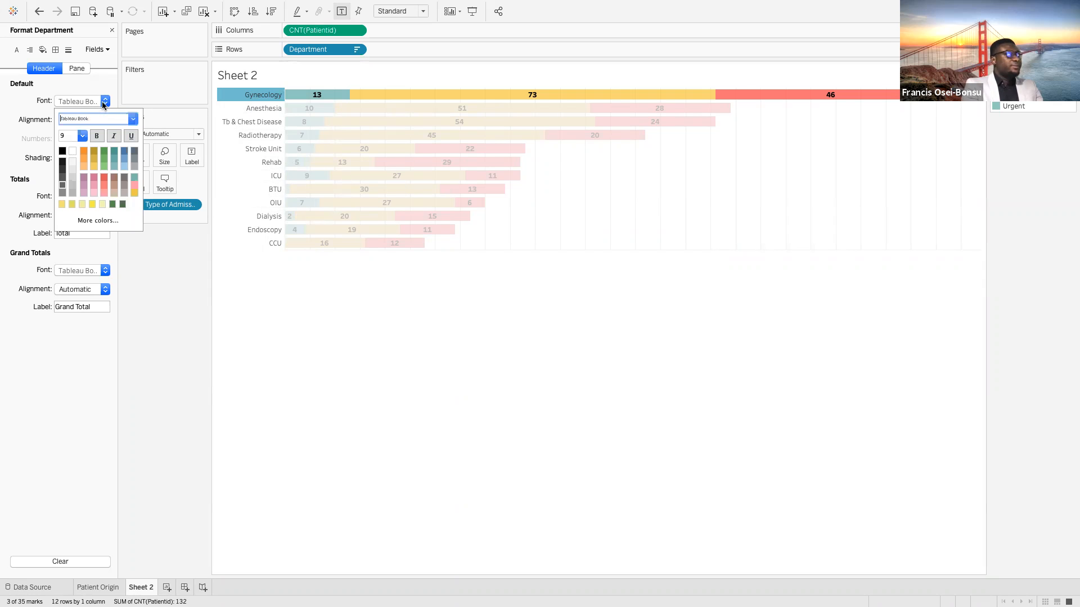
pyautogui.click(133, 118)
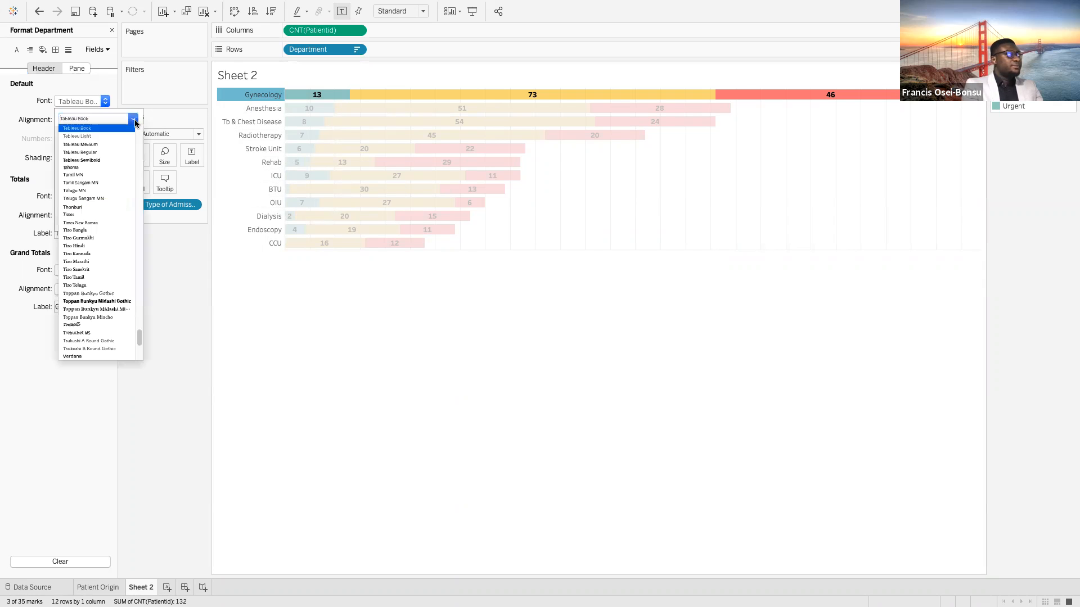
pyautogui.click(98, 146)
pyautogui.click(84, 136)
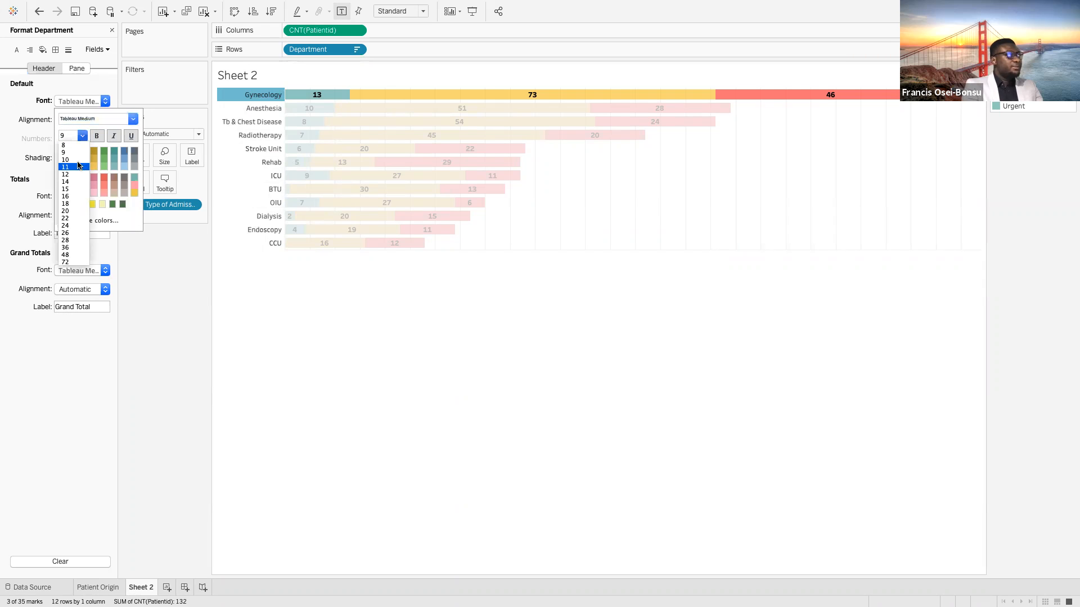
pyautogui.click(76, 159)
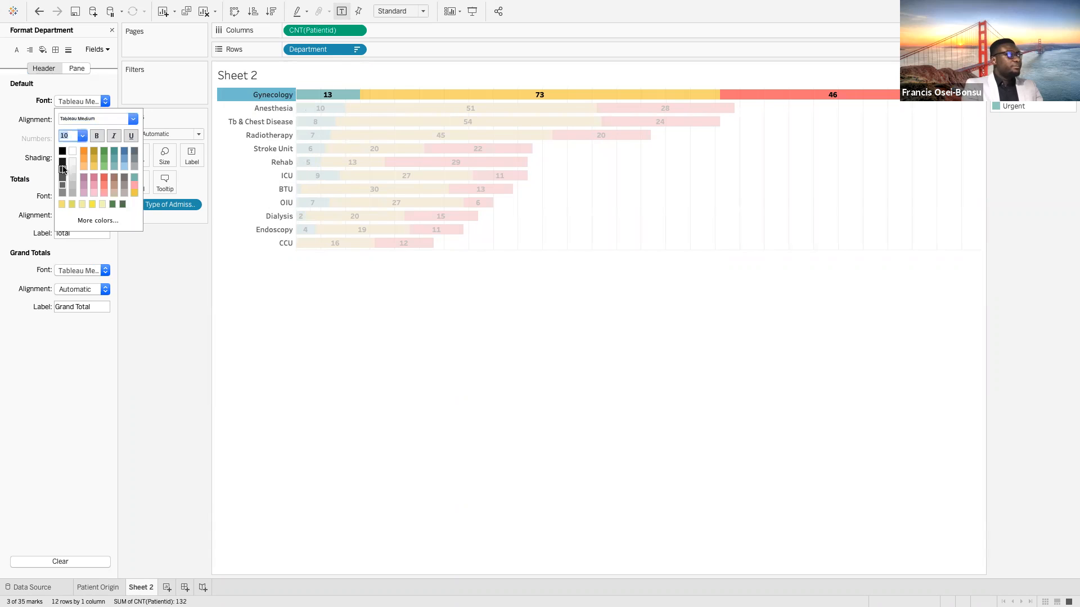
pyautogui.click(97, 139)
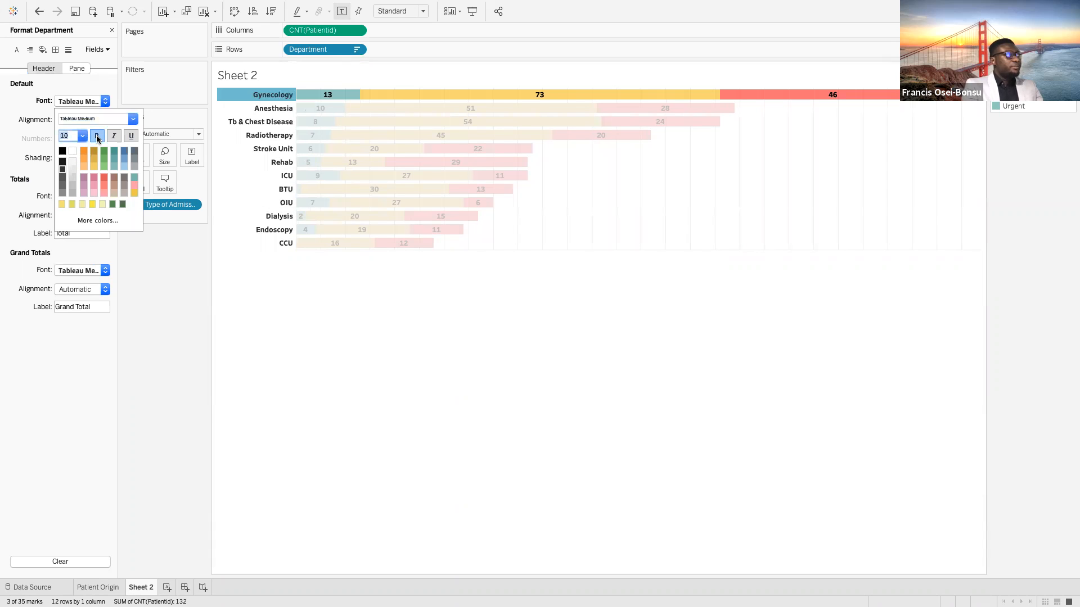
pyautogui.click(26, 99)
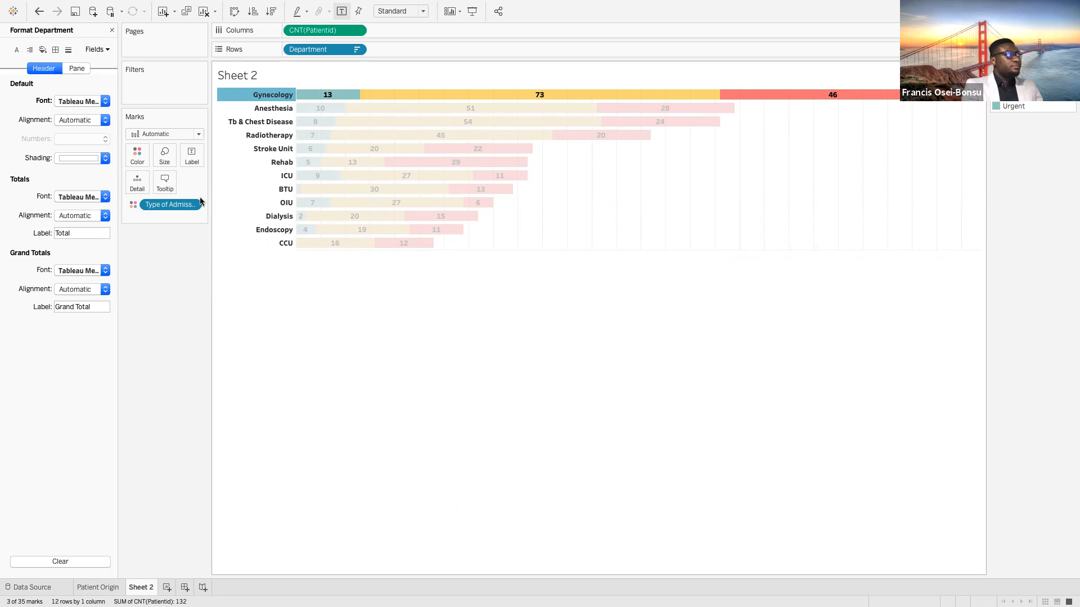
pyautogui.click(113, 31)
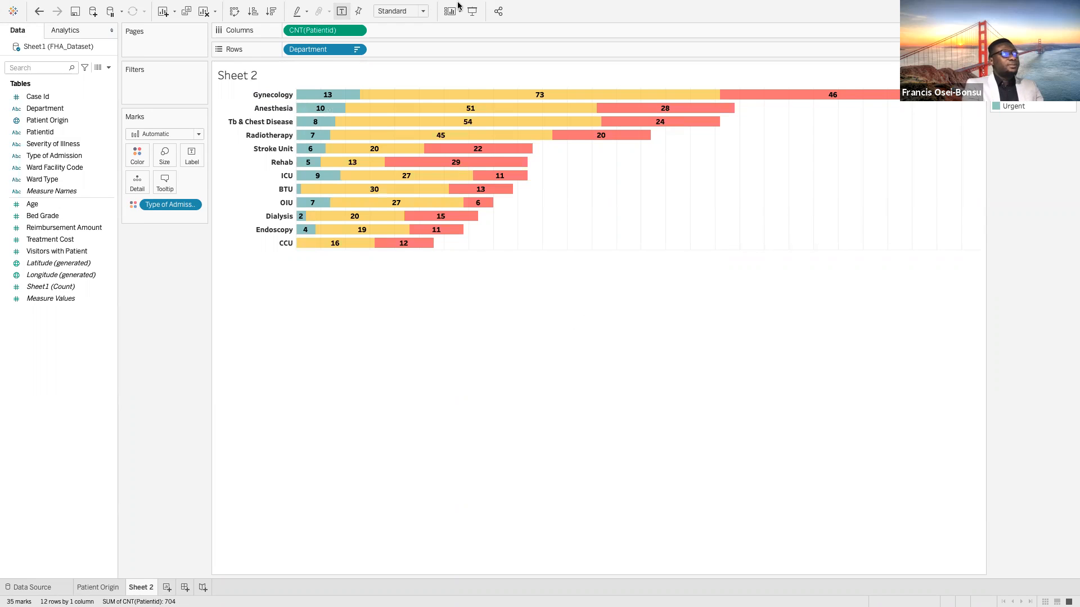
# Add a Department filter that uses all values and show its filter card beside the chart
pyautogui.moveTo(541, 6)
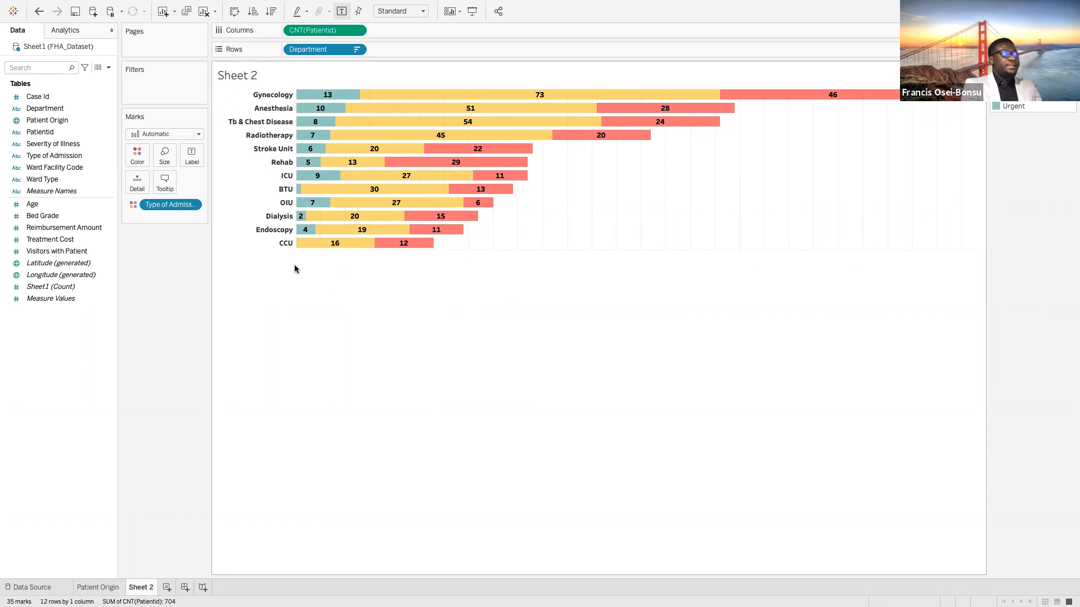
pyautogui.click(60, 112)
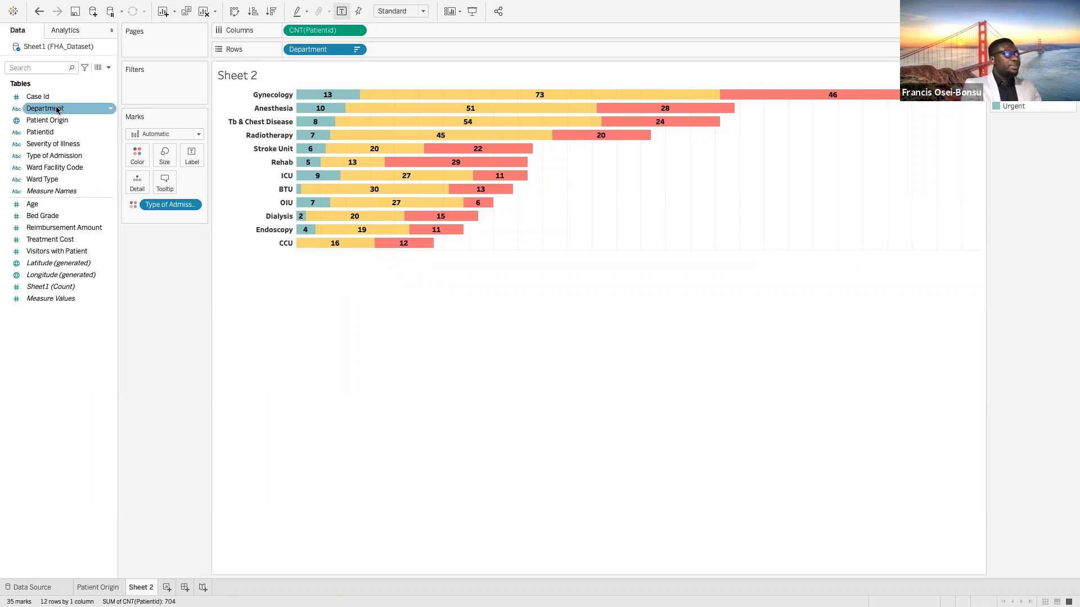
pyautogui.moveTo(48, 120); pyautogui.dragTo(147, 88)
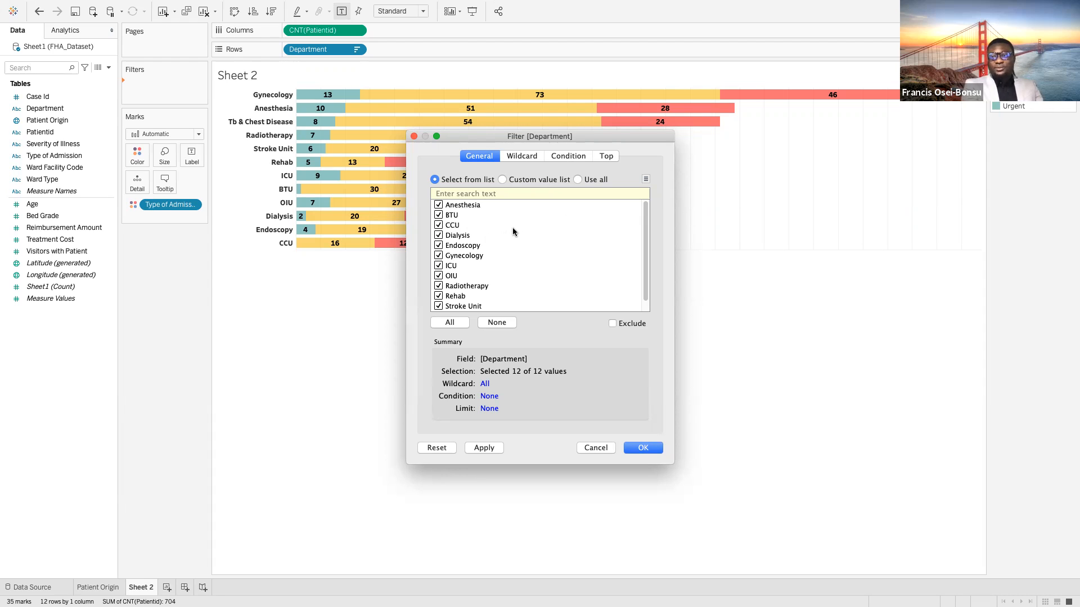
pyautogui.click(579, 179)
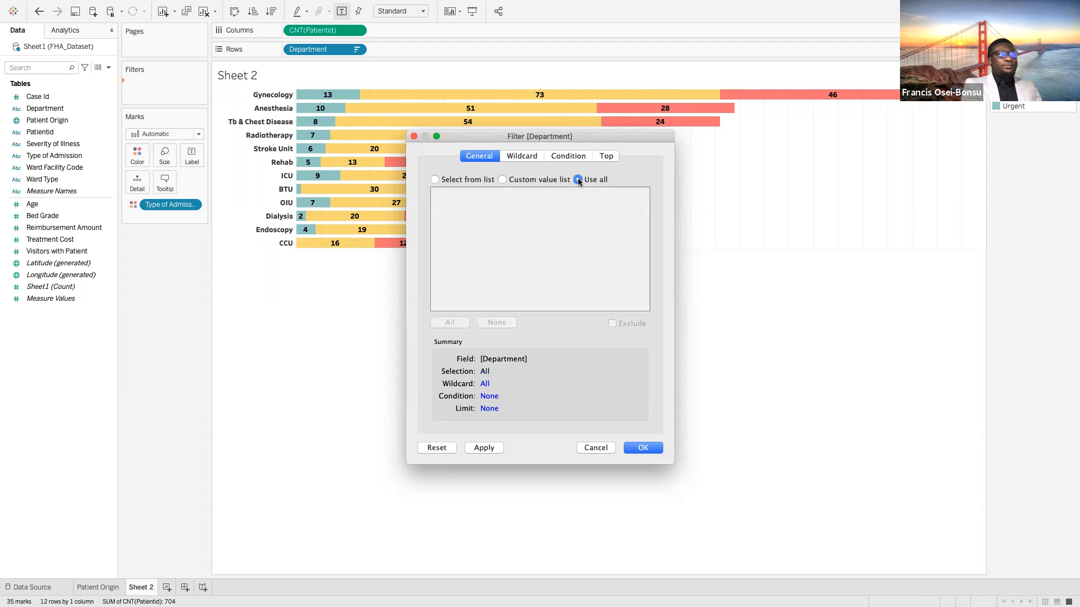
pyautogui.click(641, 447)
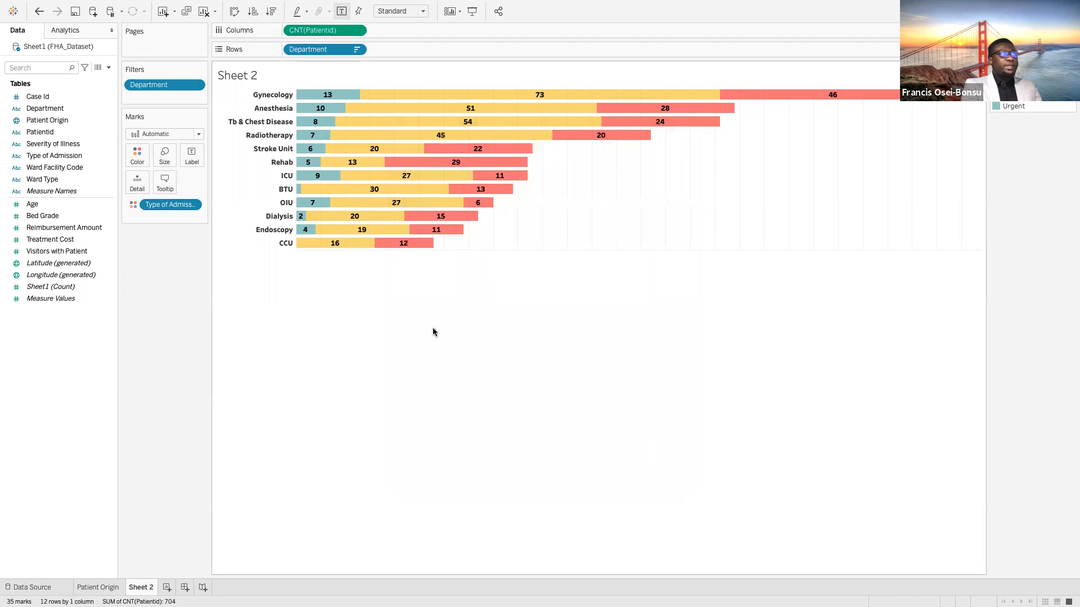
pyautogui.click(195, 85)
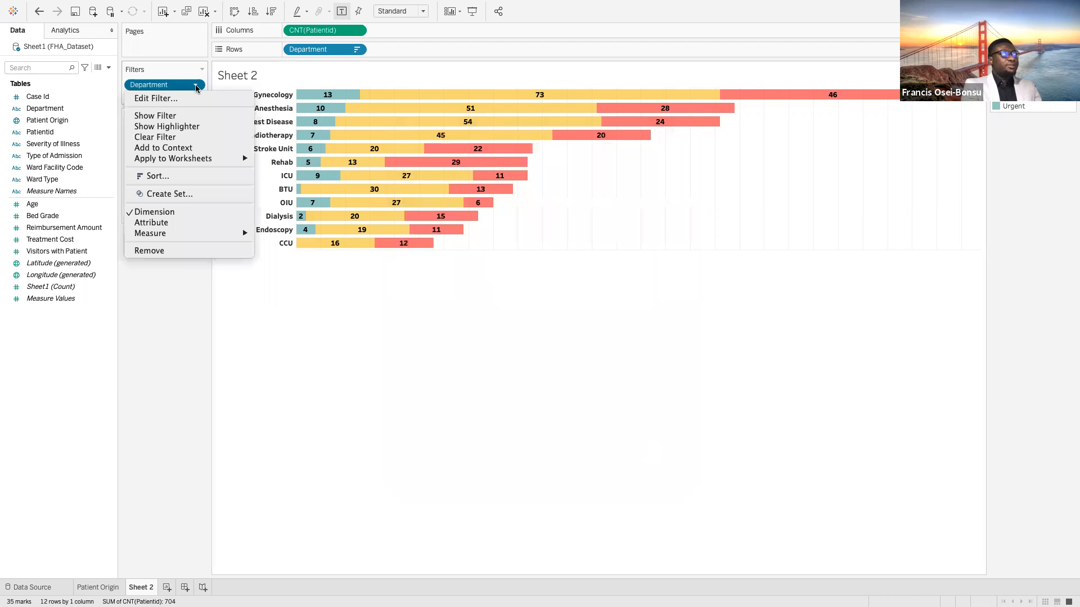
pyautogui.click(177, 117)
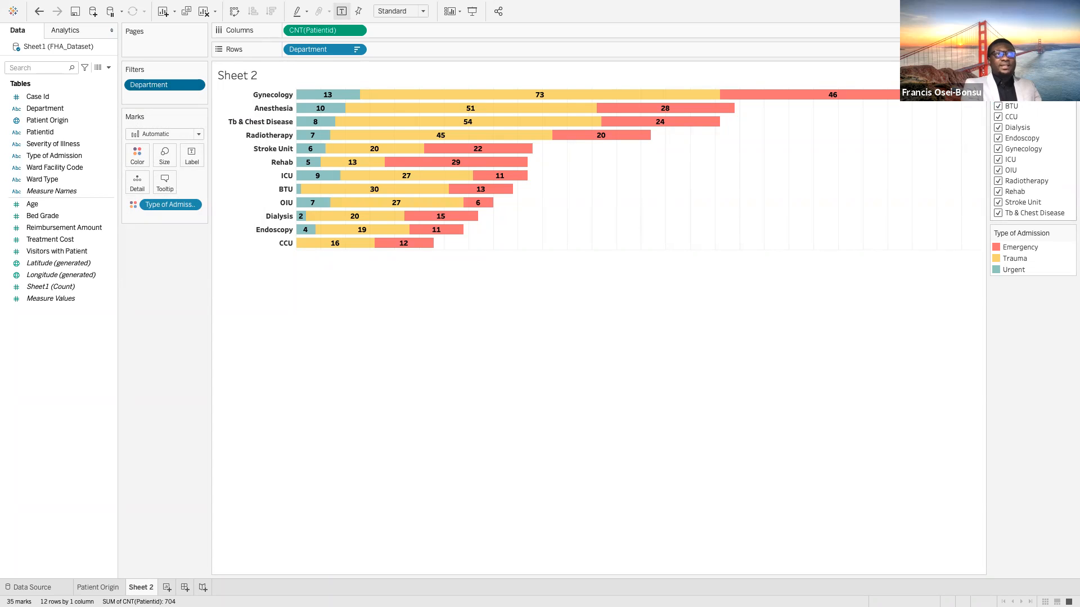
# Test the Department filter by clearing all departments, selecting Anesthesia, BTU, CCU and Dialysis individually, and restoring the full selection
pyautogui.click(999, 85)
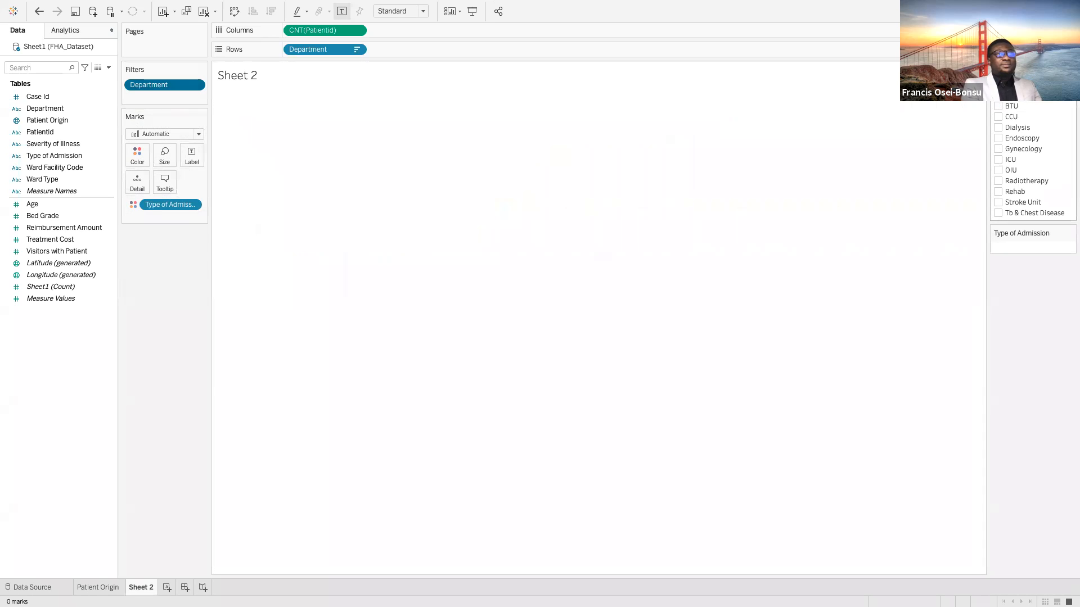
pyautogui.click(998, 95)
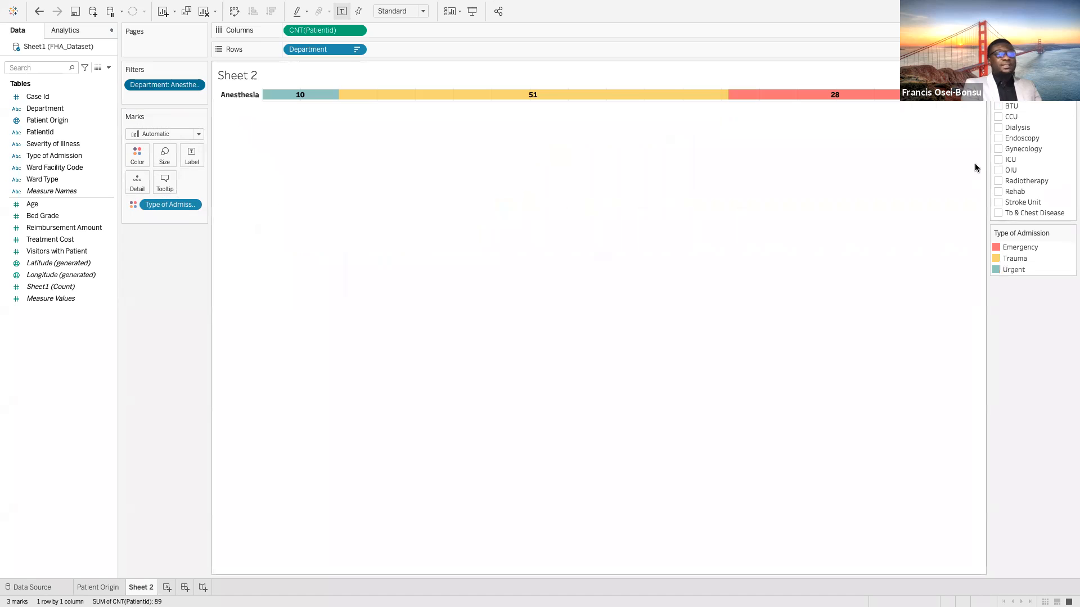
pyautogui.click(1000, 107)
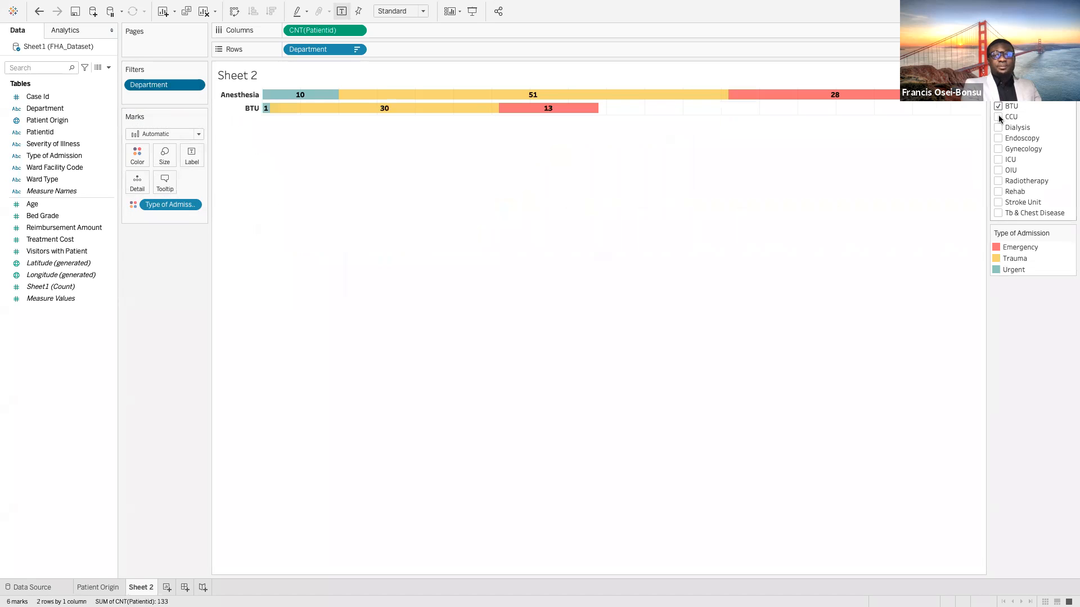
pyautogui.click(998, 116)
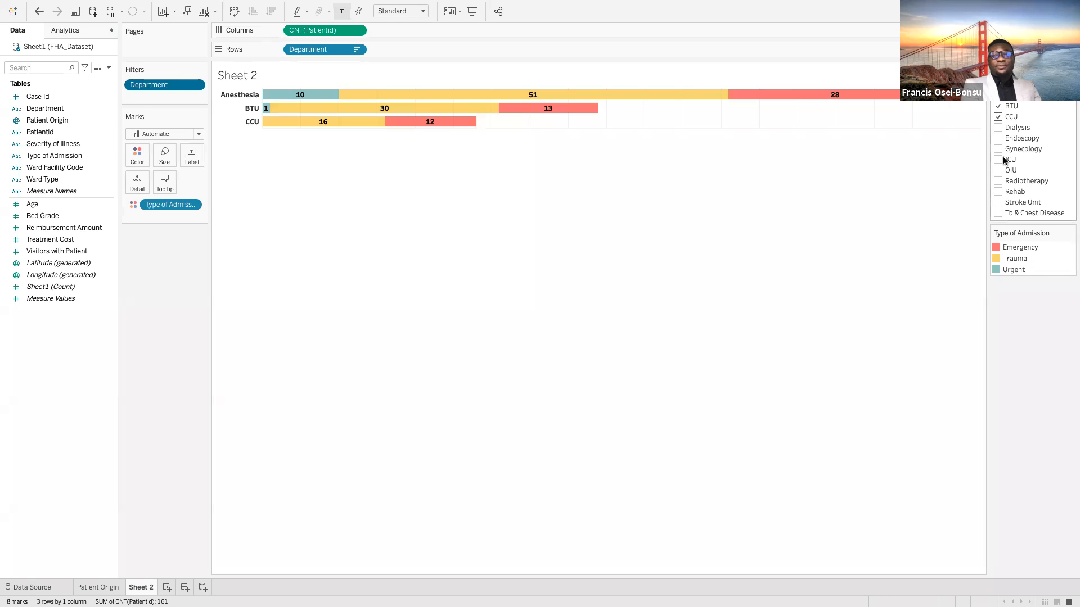
pyautogui.click(999, 127)
pyautogui.click(998, 85)
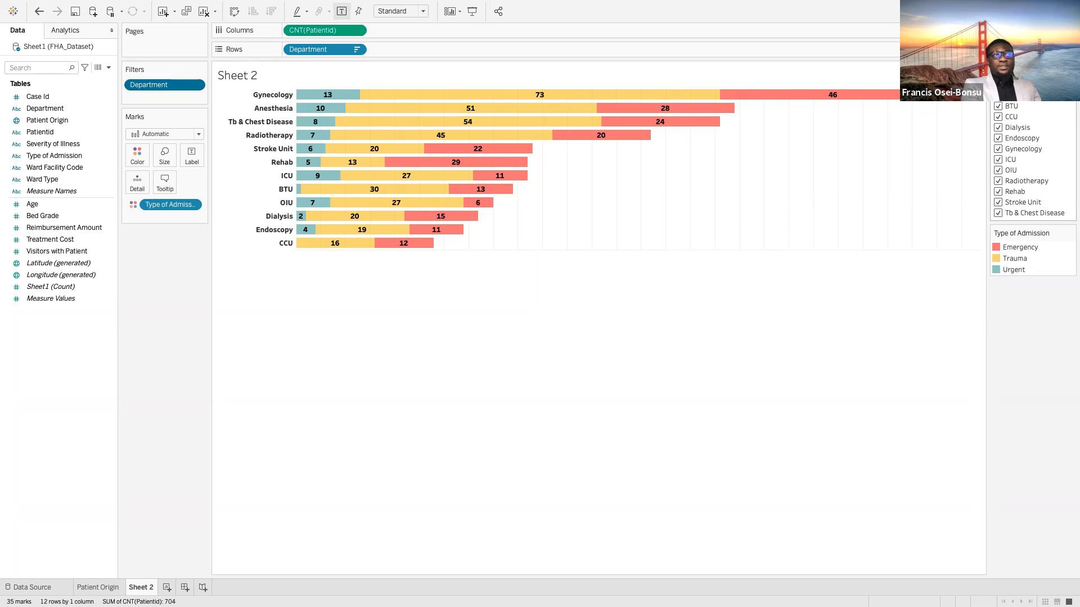
# Open the display options of the Department filter card
pyautogui.click(1070, 71)
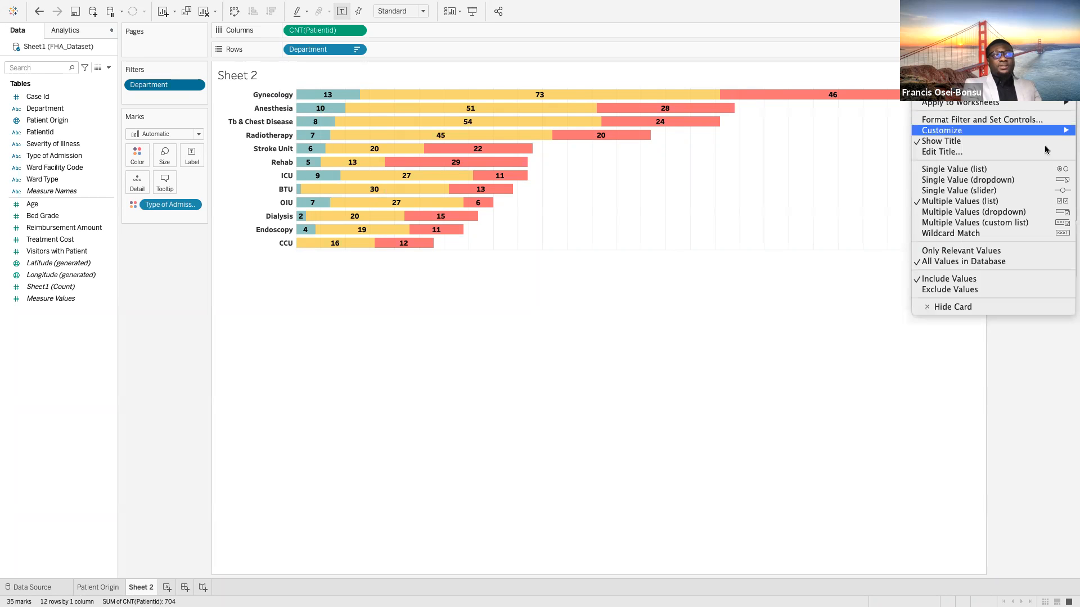